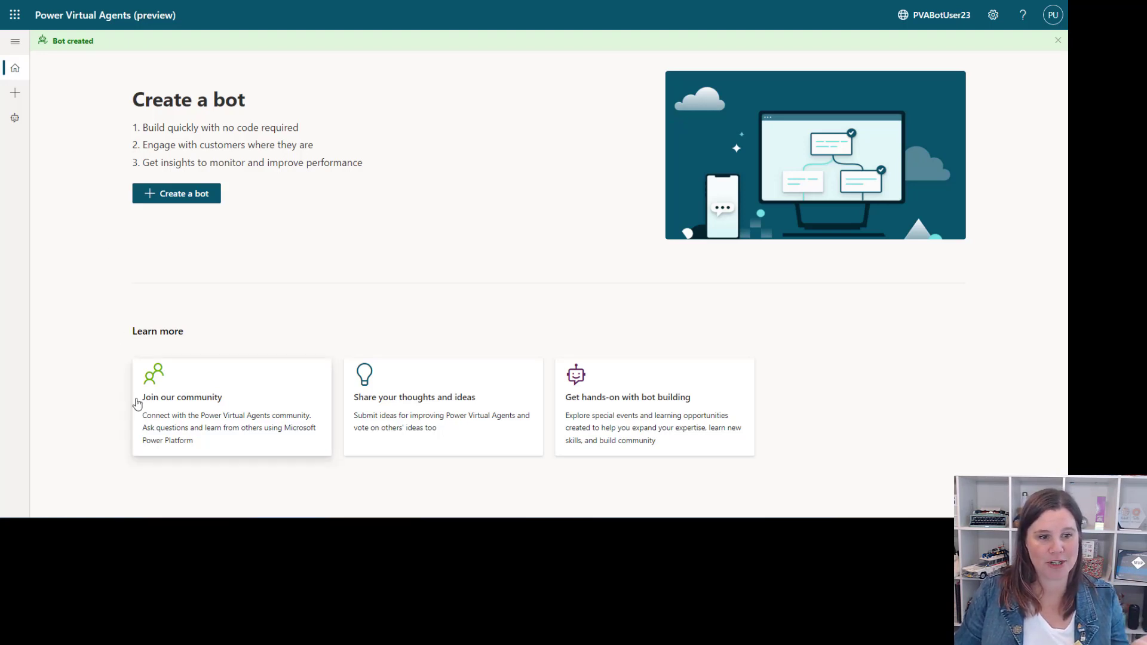
- Create a new bot named Weather Helper
click(197, 196)
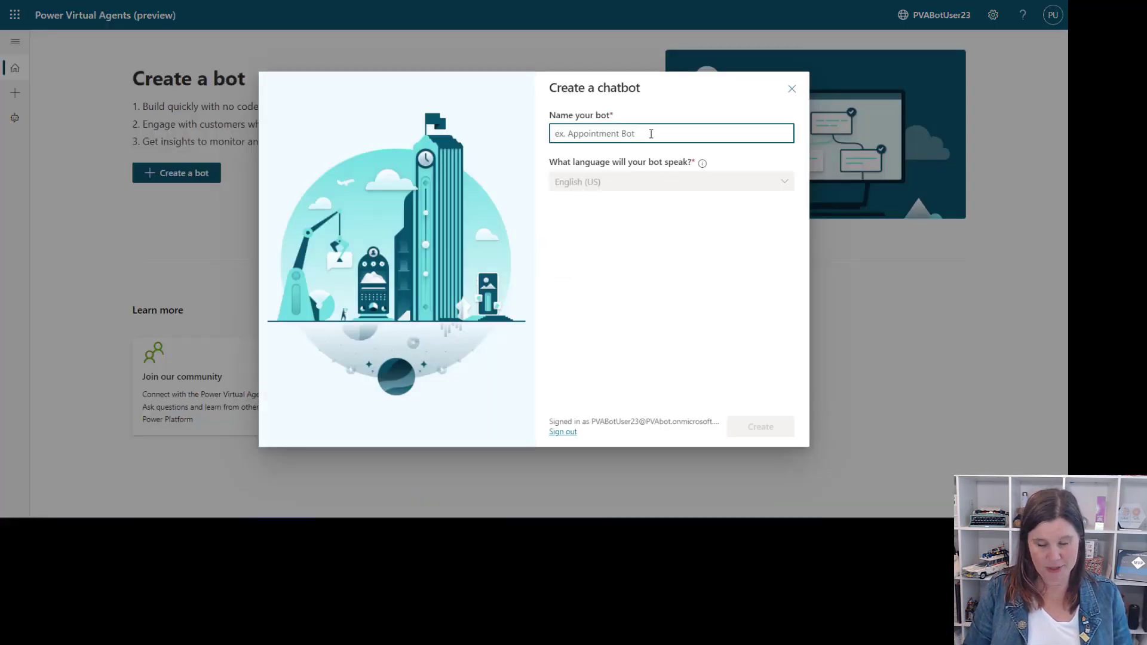
text(Weather )
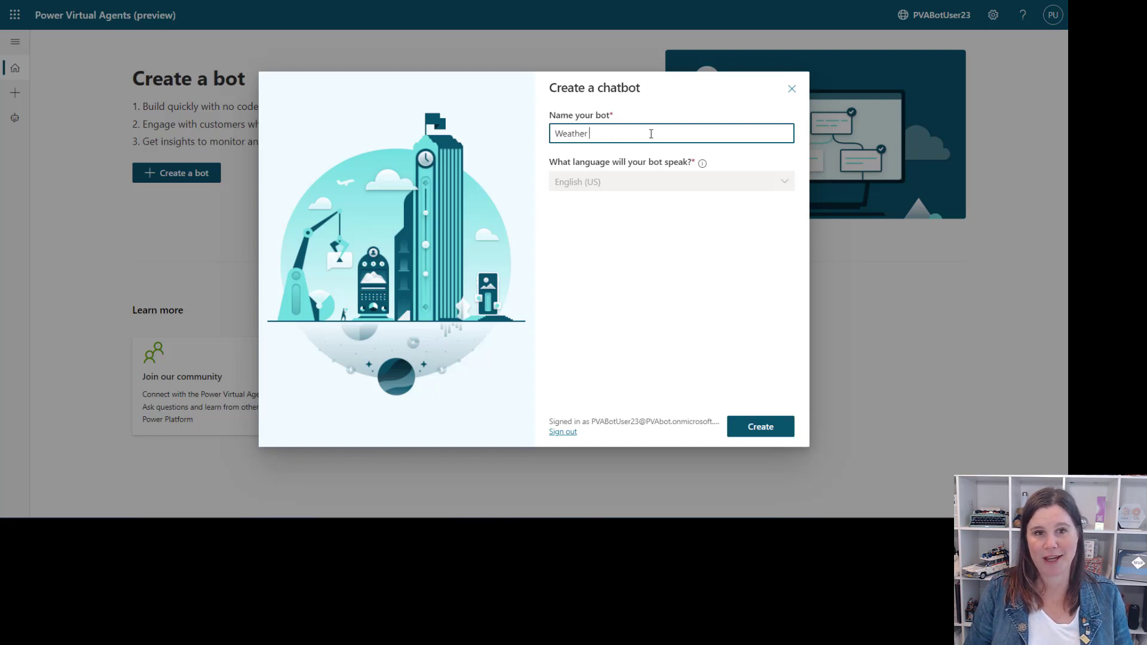
text(Helper)
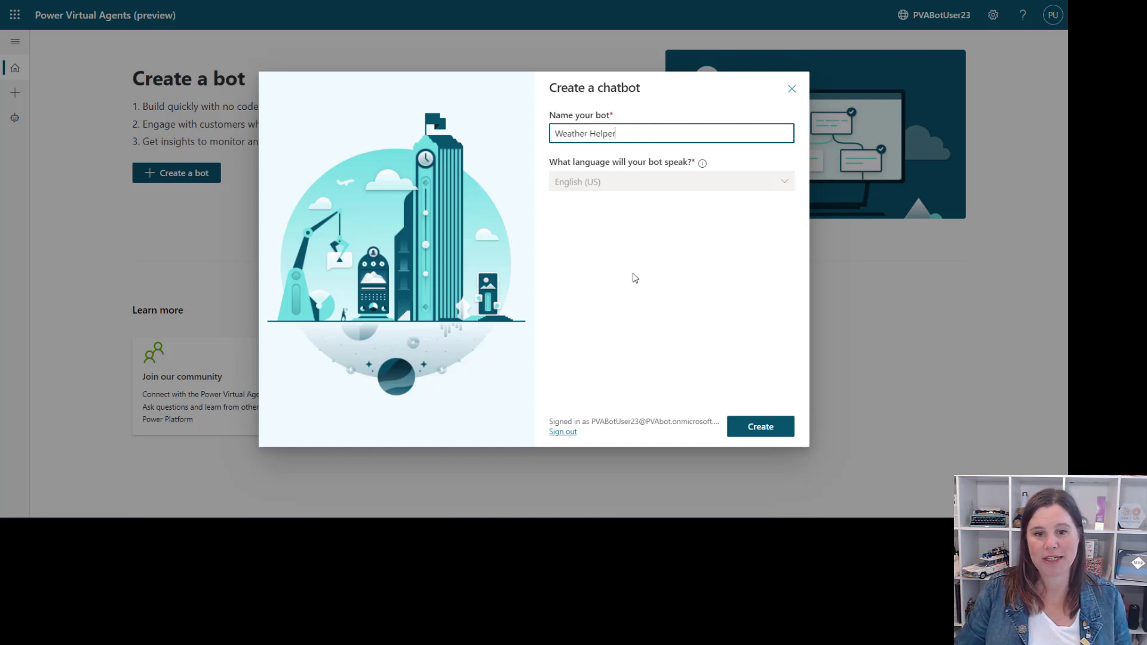
click(761, 438)
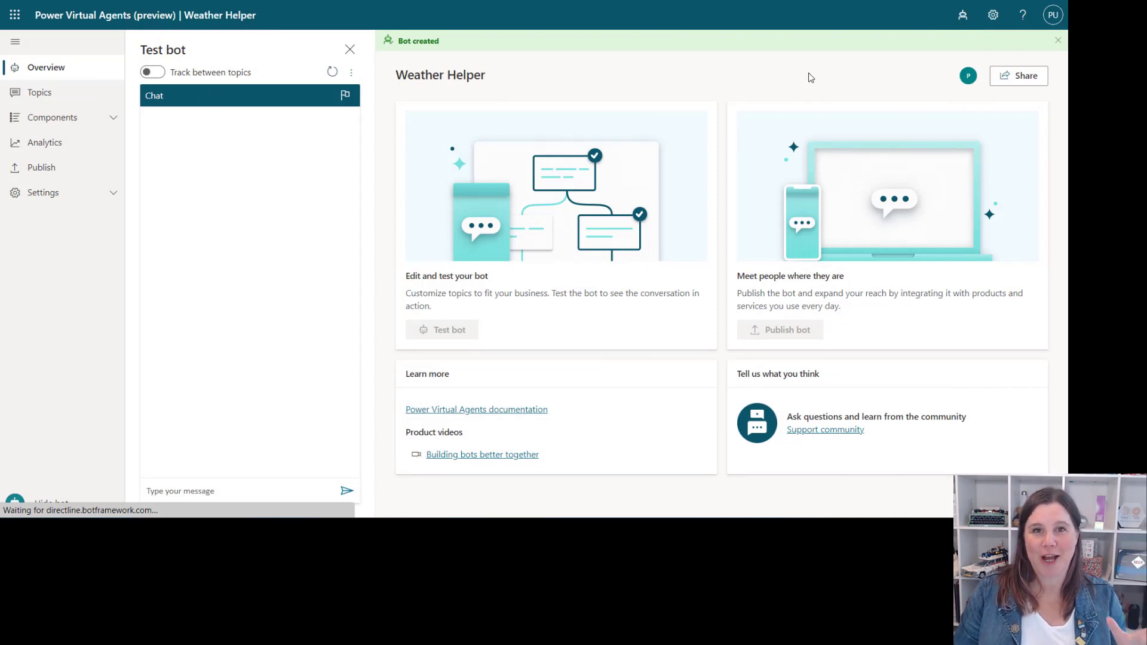
- Open the Greeting topic, delete its default Message node, and open the add-step menu below the trigger
click(9, 99)
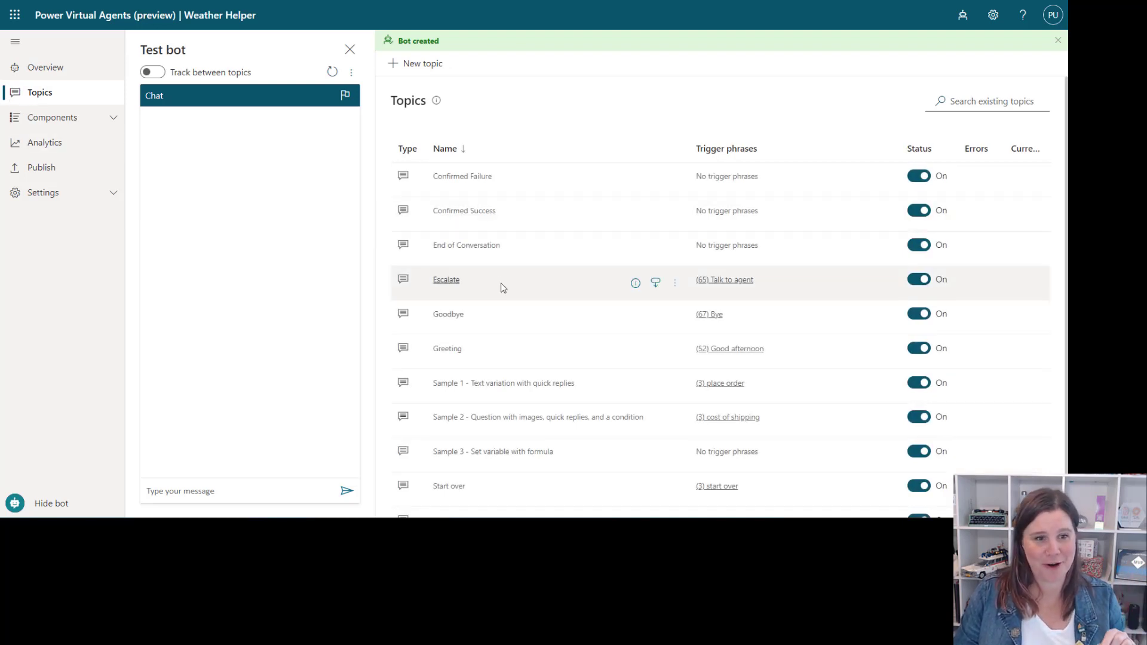
click(457, 354)
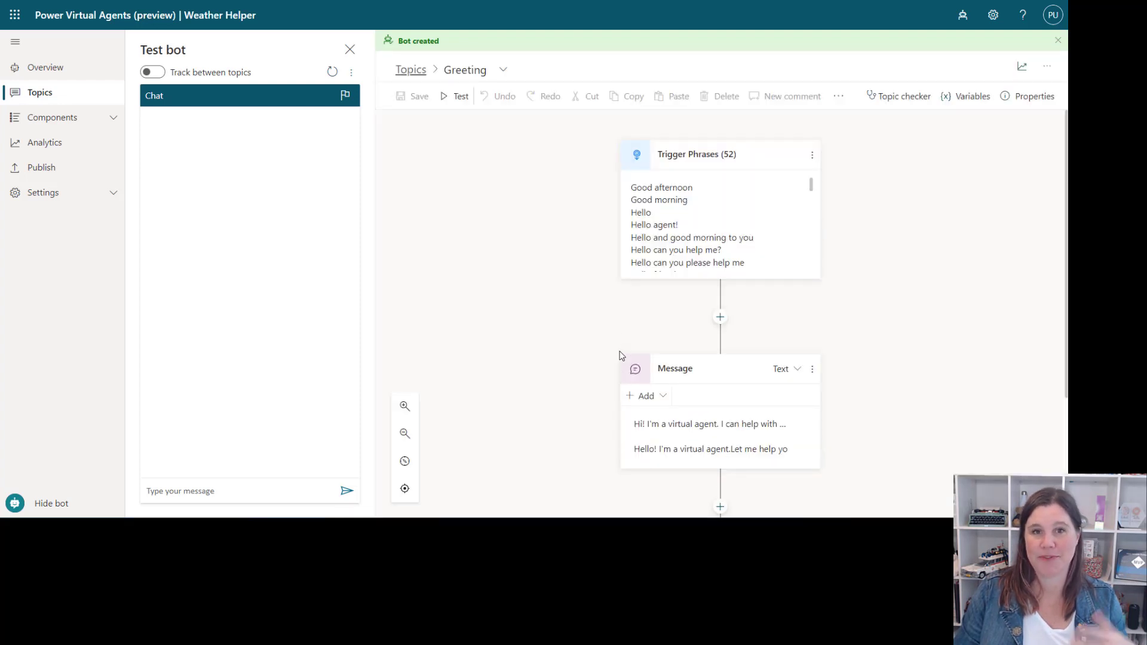
scroll(592, 304, down, 1)
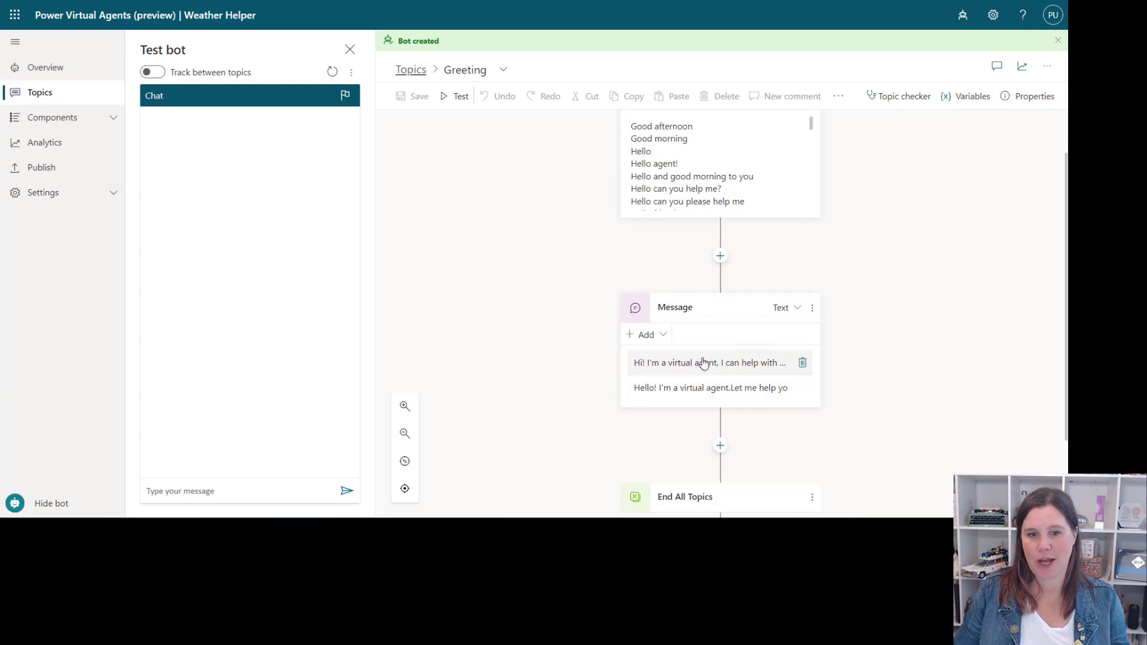
click(812, 308)
click(818, 327)
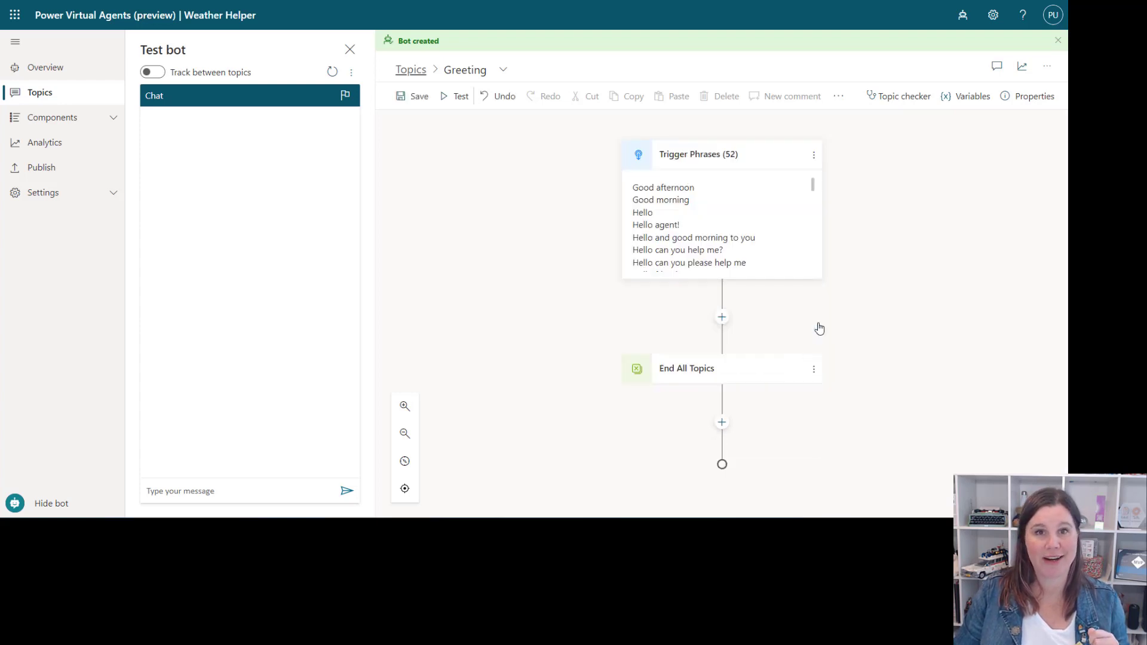
click(720, 315)
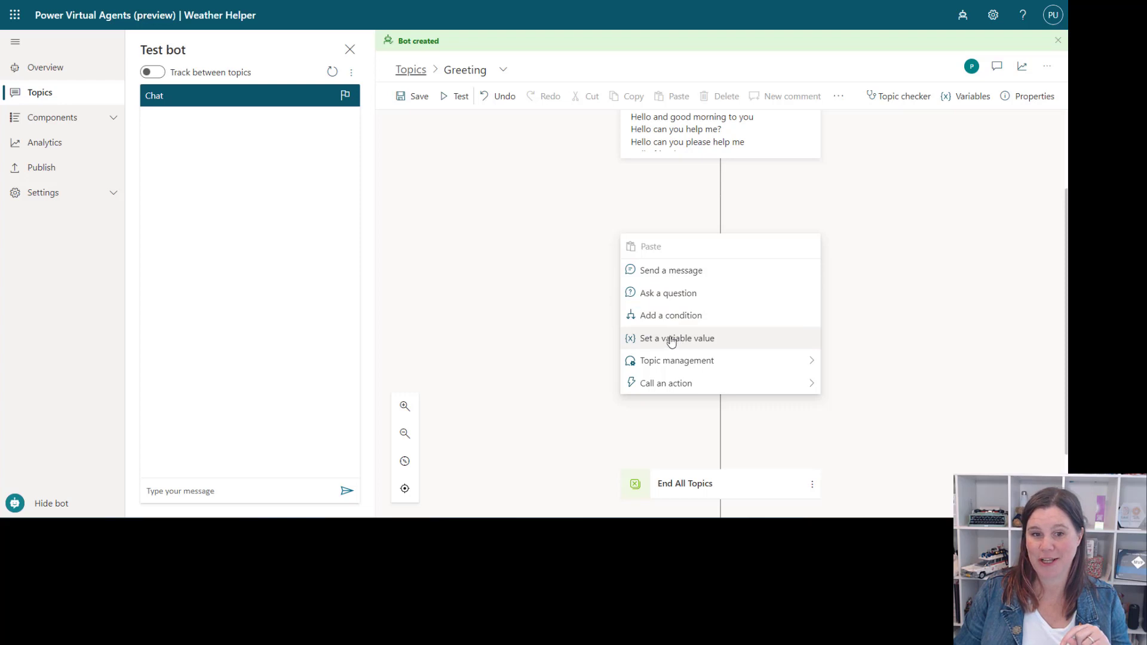
- Insert a message node with three variations: Hi, G'day and Hey there
click(655, 270)
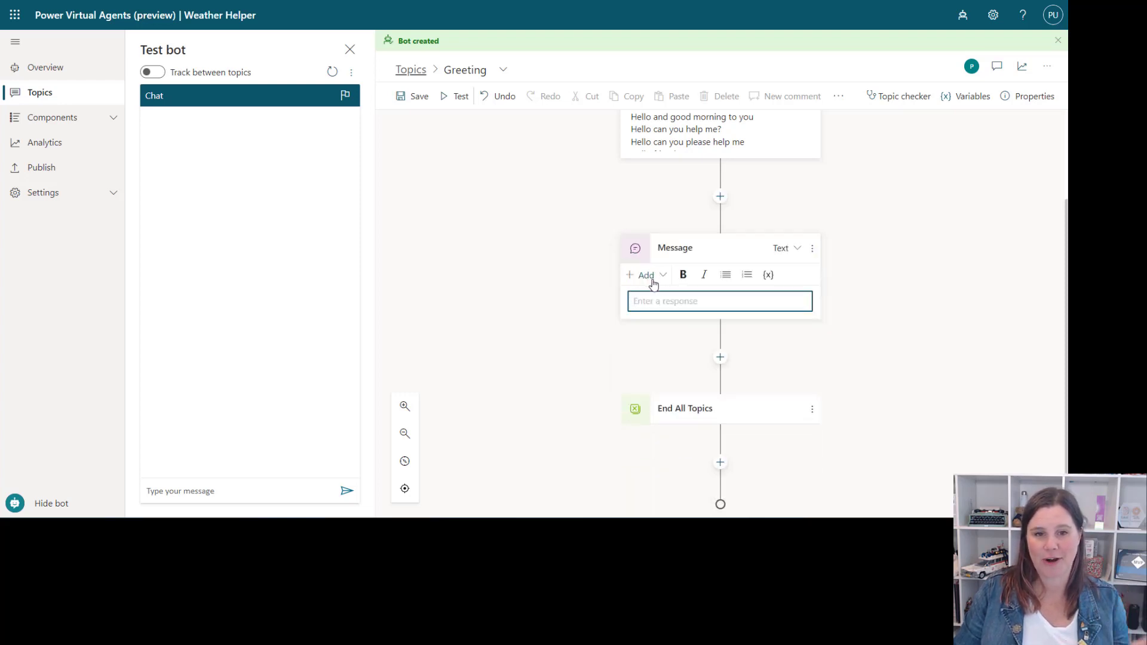
click(664, 279)
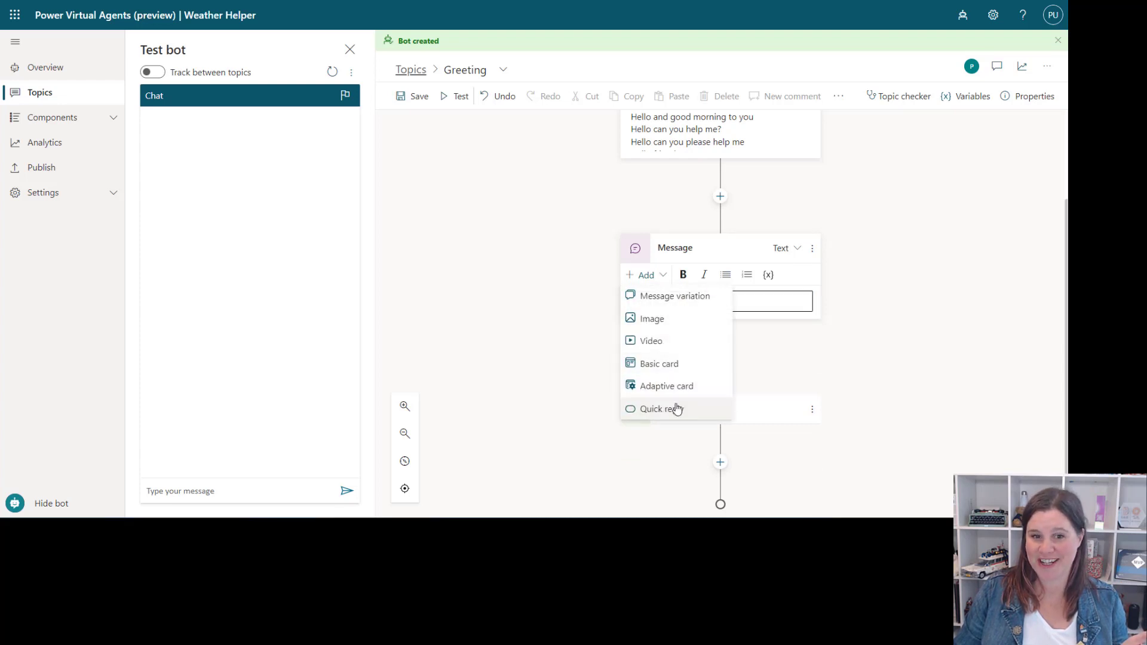
click(669, 297)
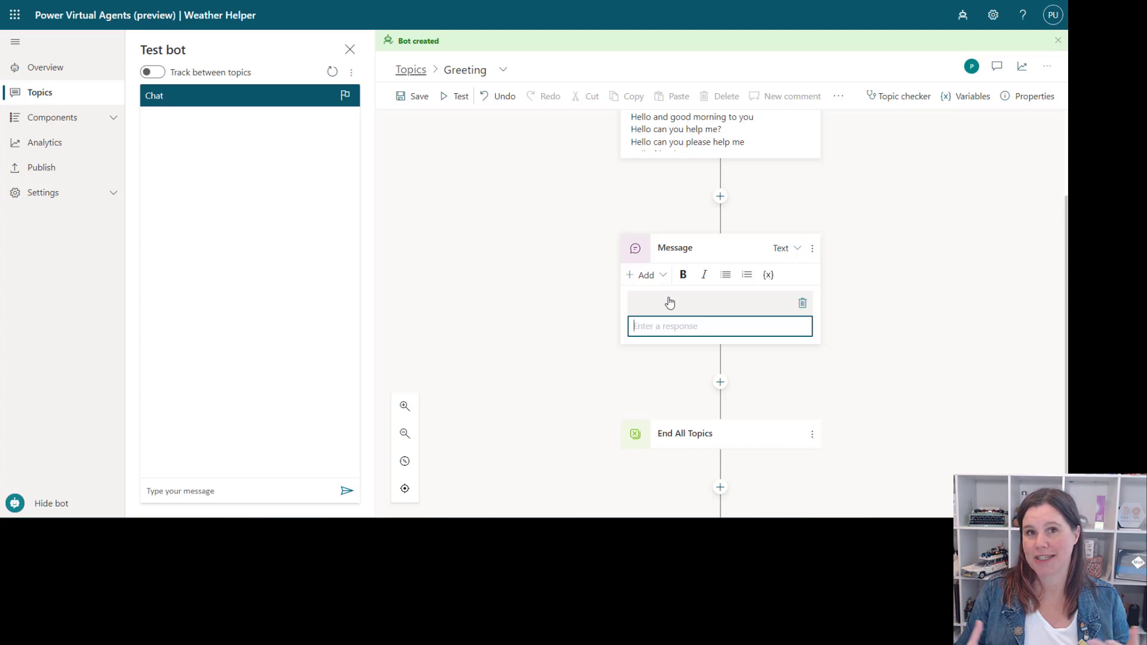
text(Hi)
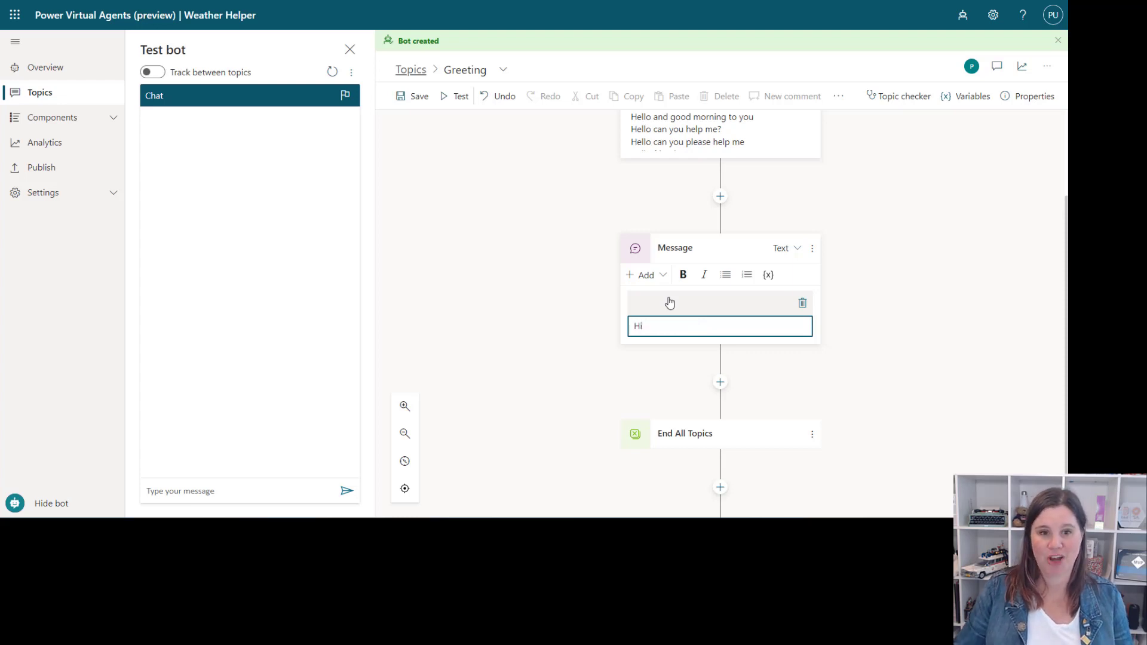
click(657, 275)
click(654, 297)
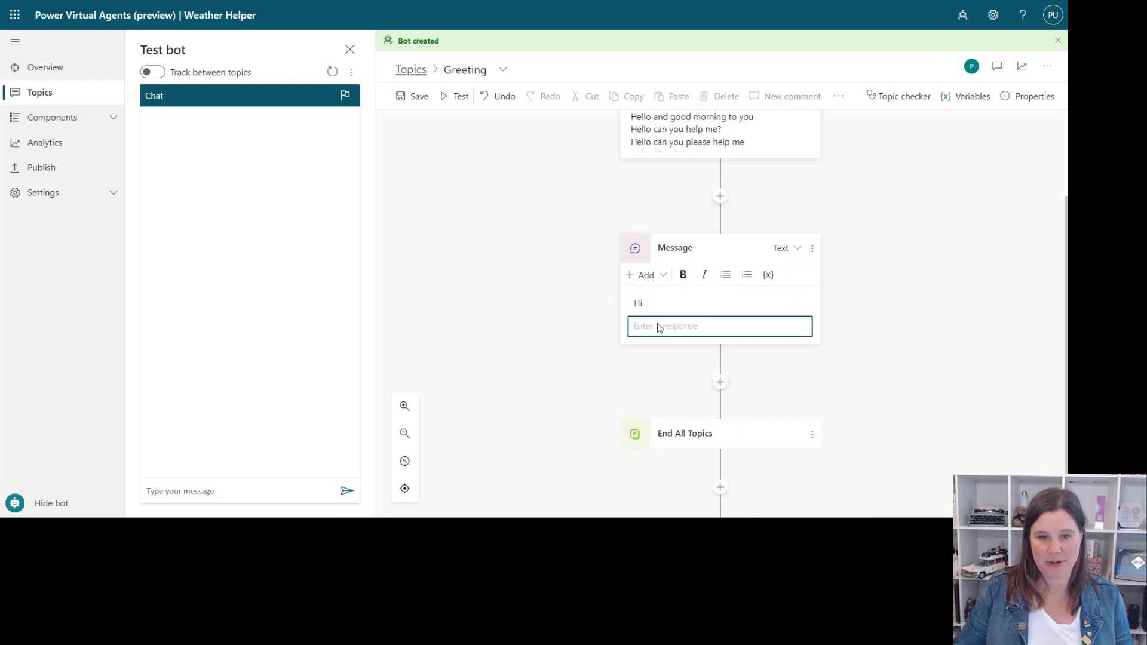
text(G'd)
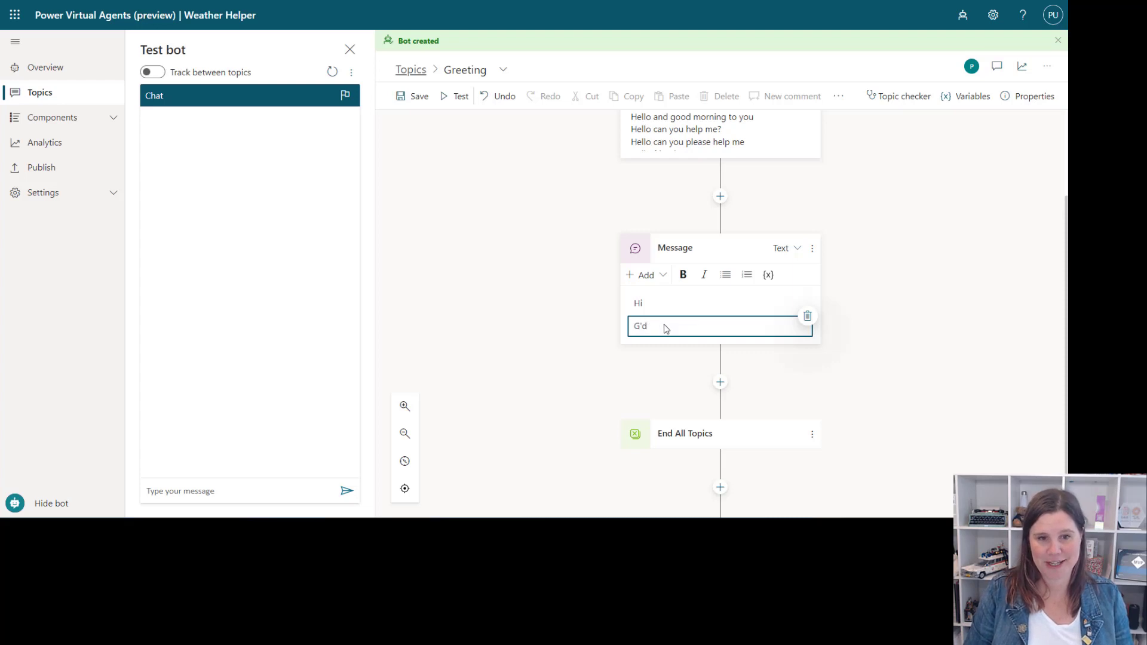
text(ay)
click(645, 275)
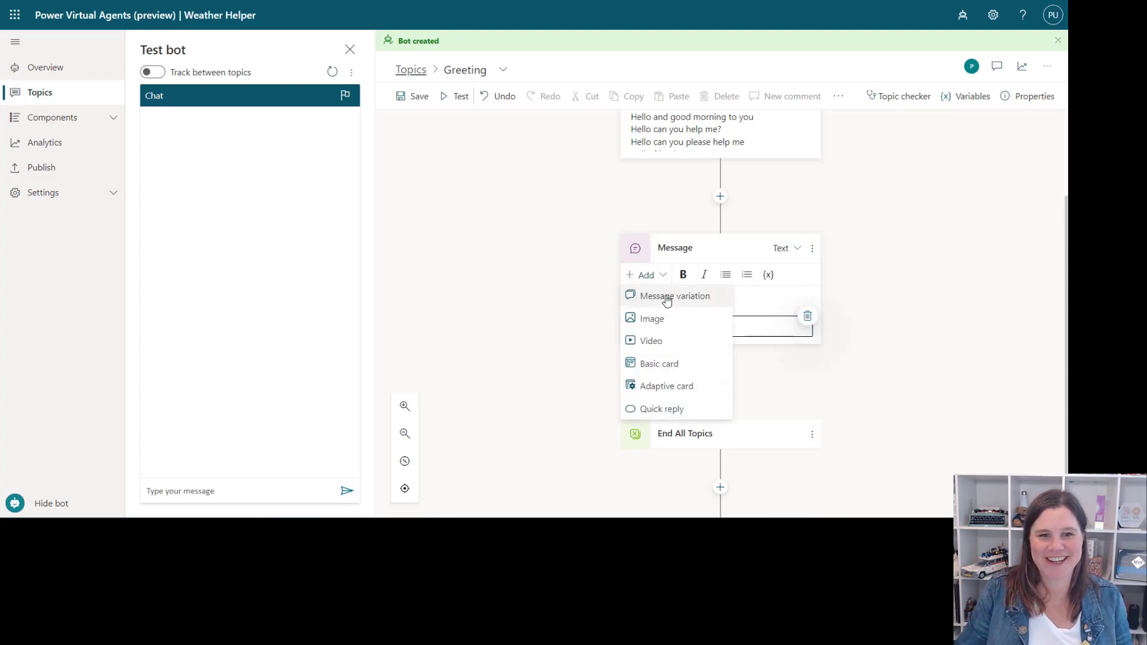
click(664, 296)
text(Hey there)
click(591, 314)
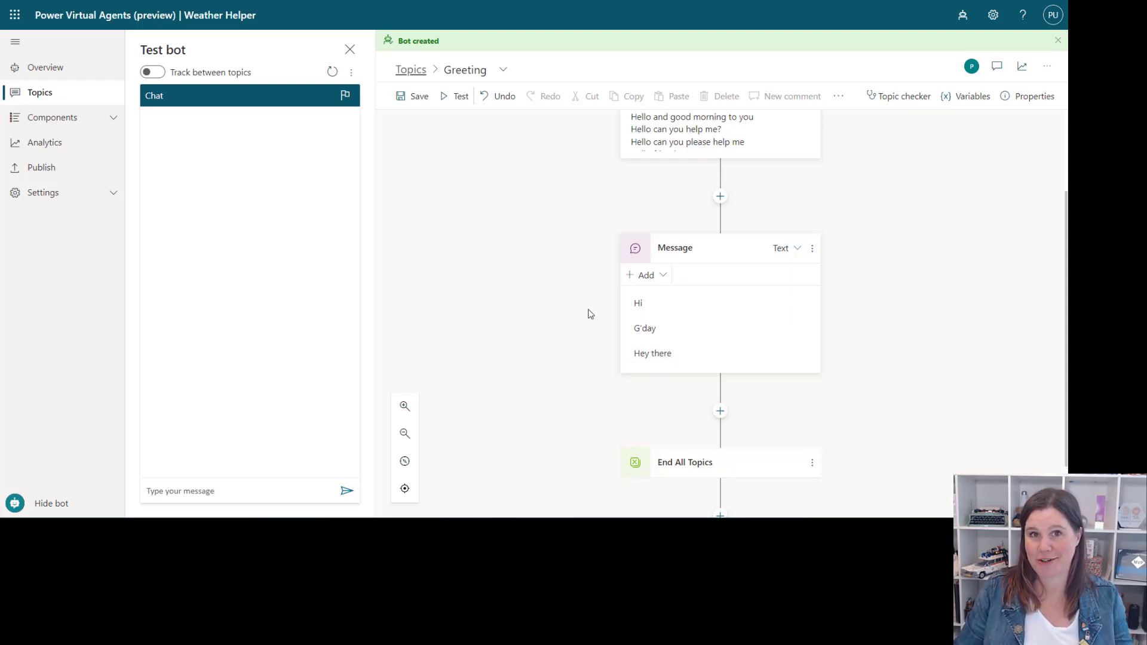
scroll(598, 322, down, 1)
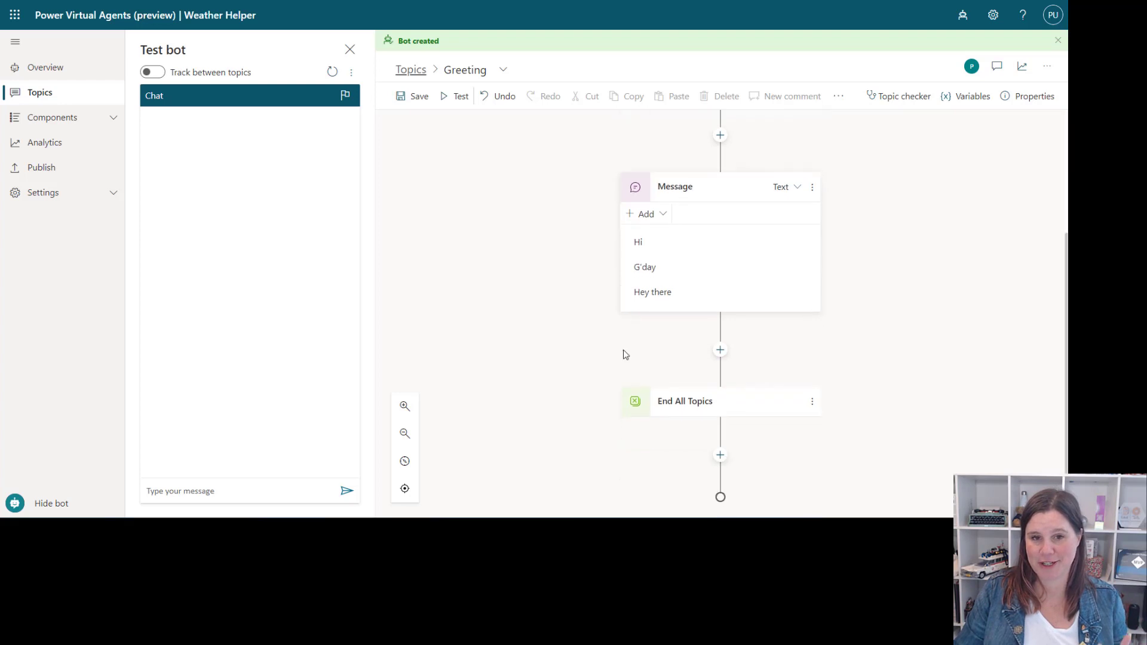
- Add a new message after the greetings containing an image titled Weather
click(721, 352)
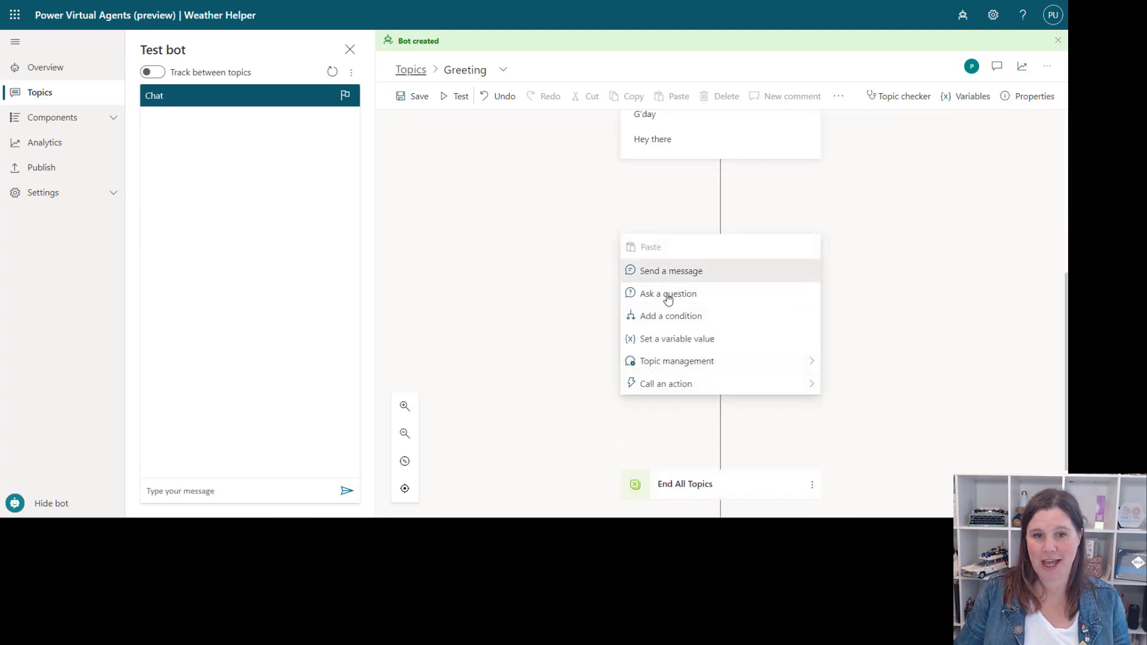
click(669, 271)
click(667, 281)
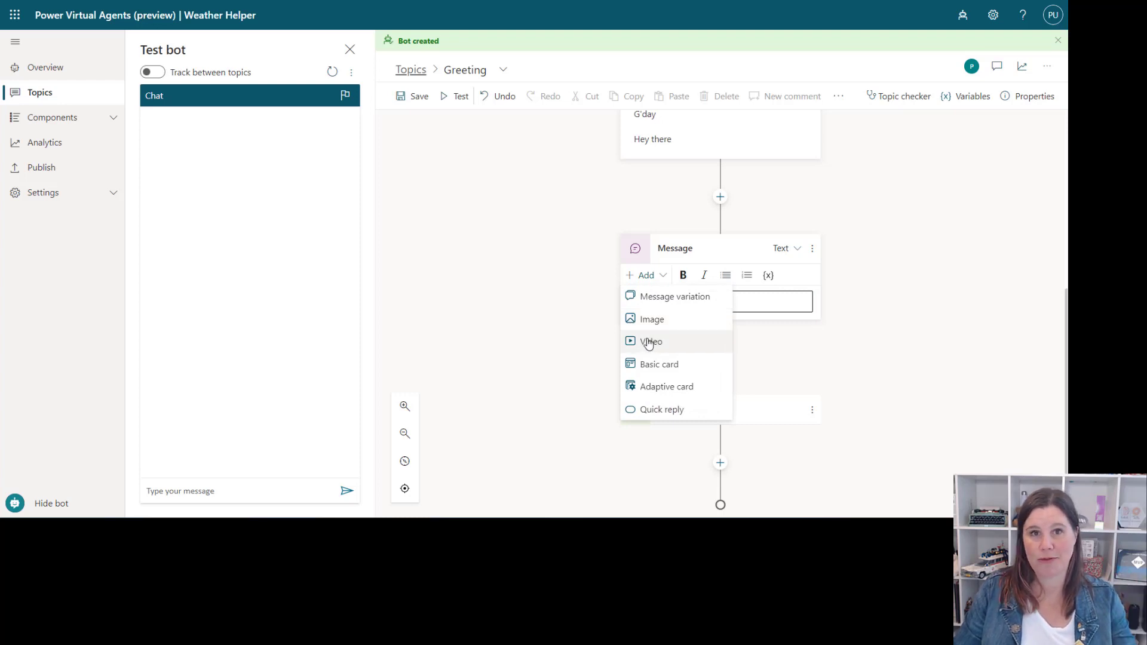
click(636, 325)
click(893, 192)
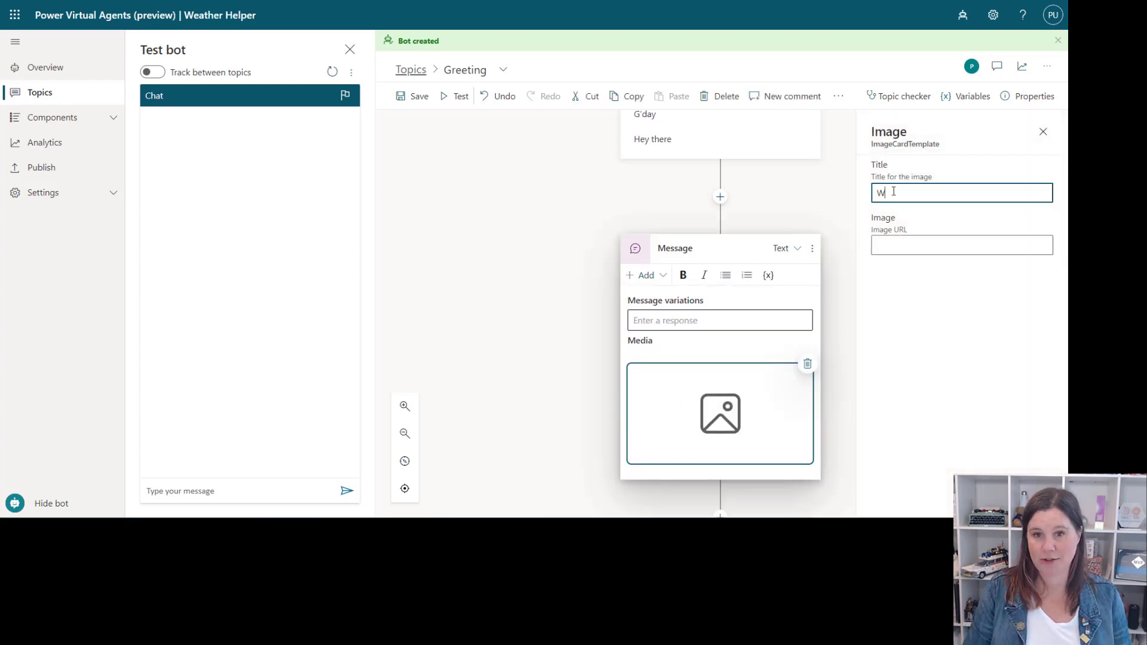
text(Weather)
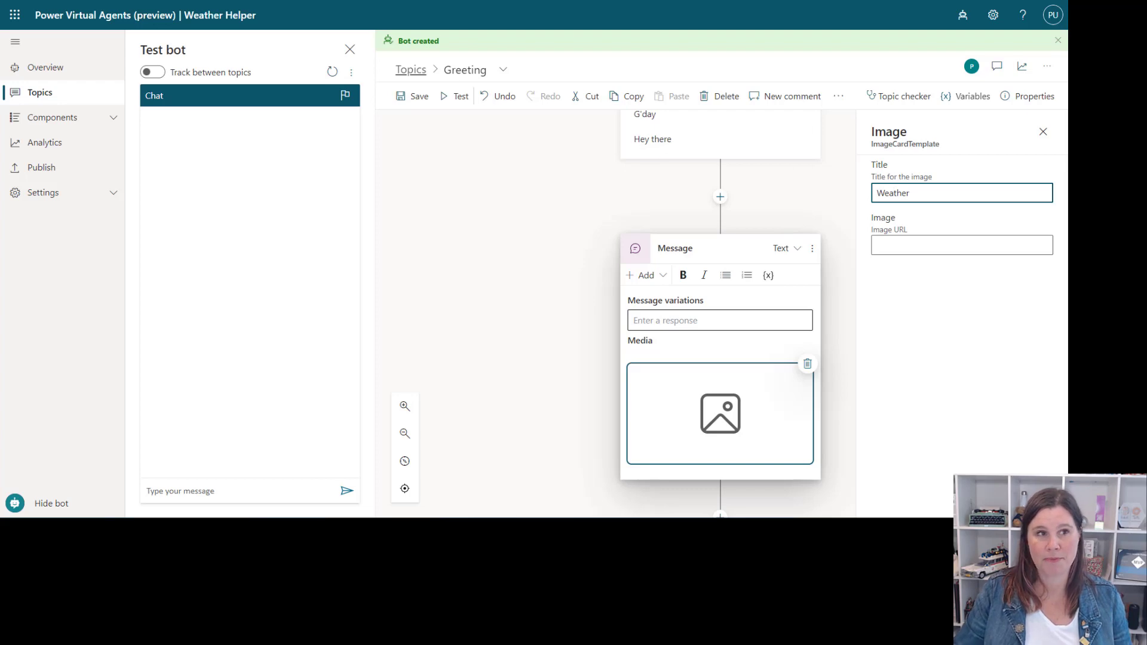
- Copy the cloud photo's image link from the pxfuel page in the browser
key(ctrl+Tab)
right_click(378, 231)
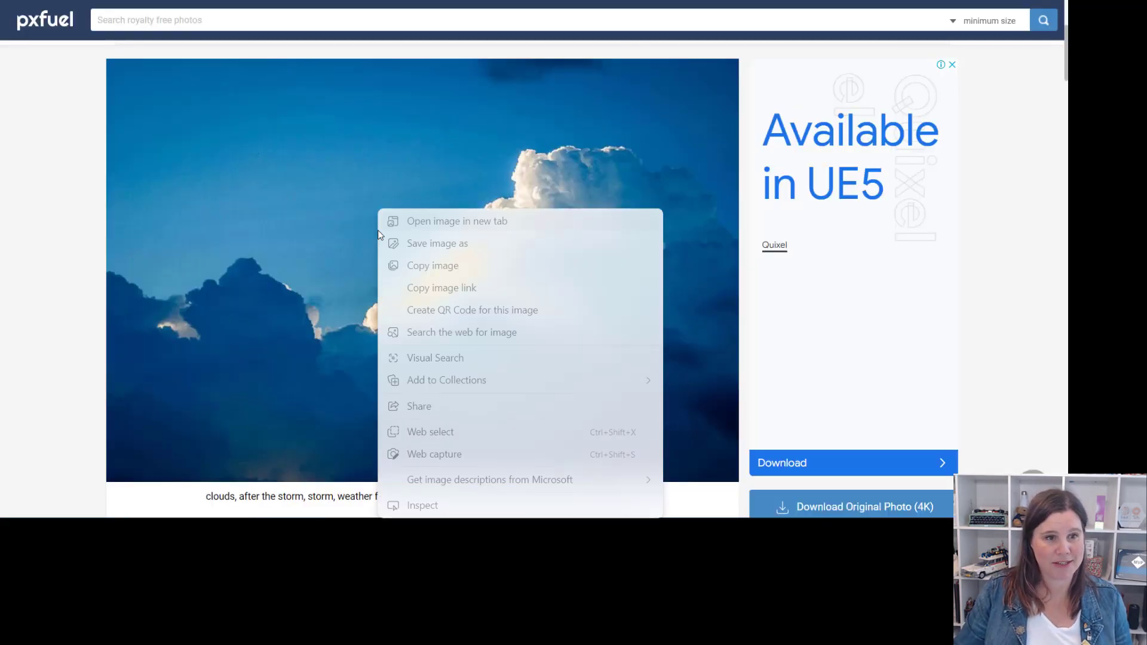
click(421, 288)
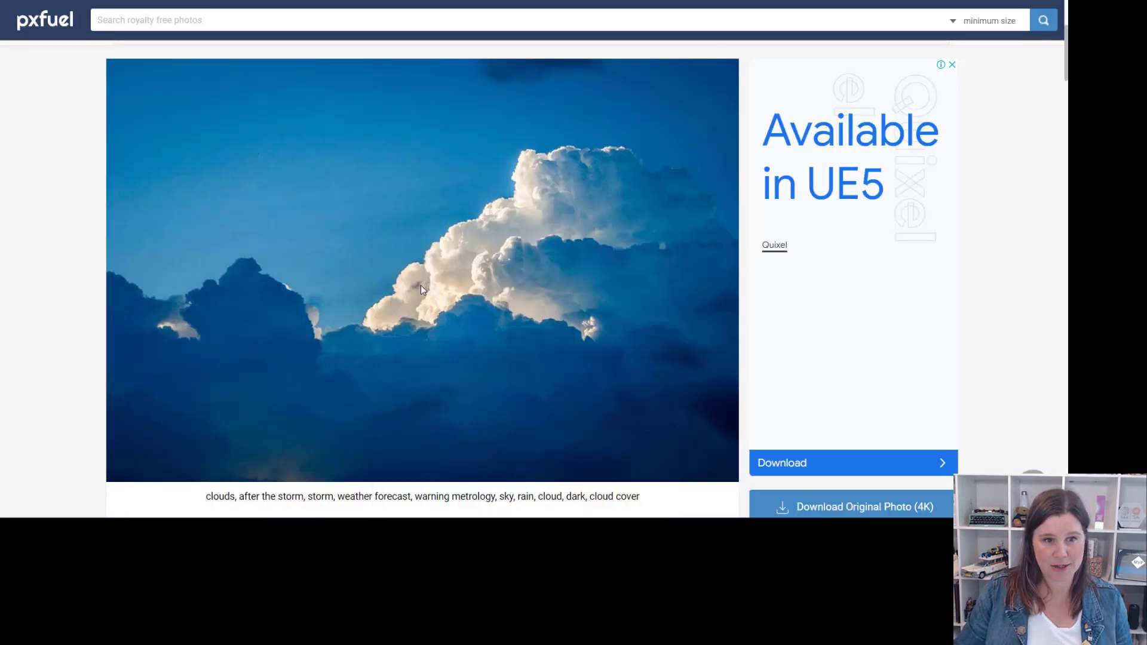
click(206, 0)
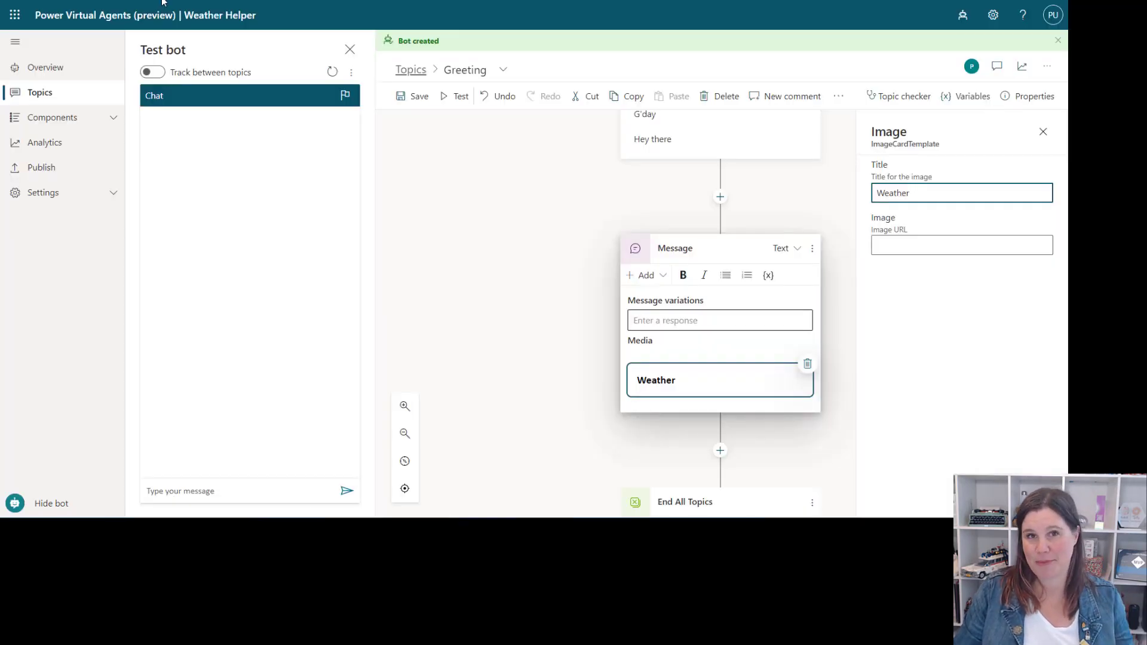
- Set the image URL to the copied cloud photo link
click(902, 245)
key(ctrl+v)
click(922, 300)
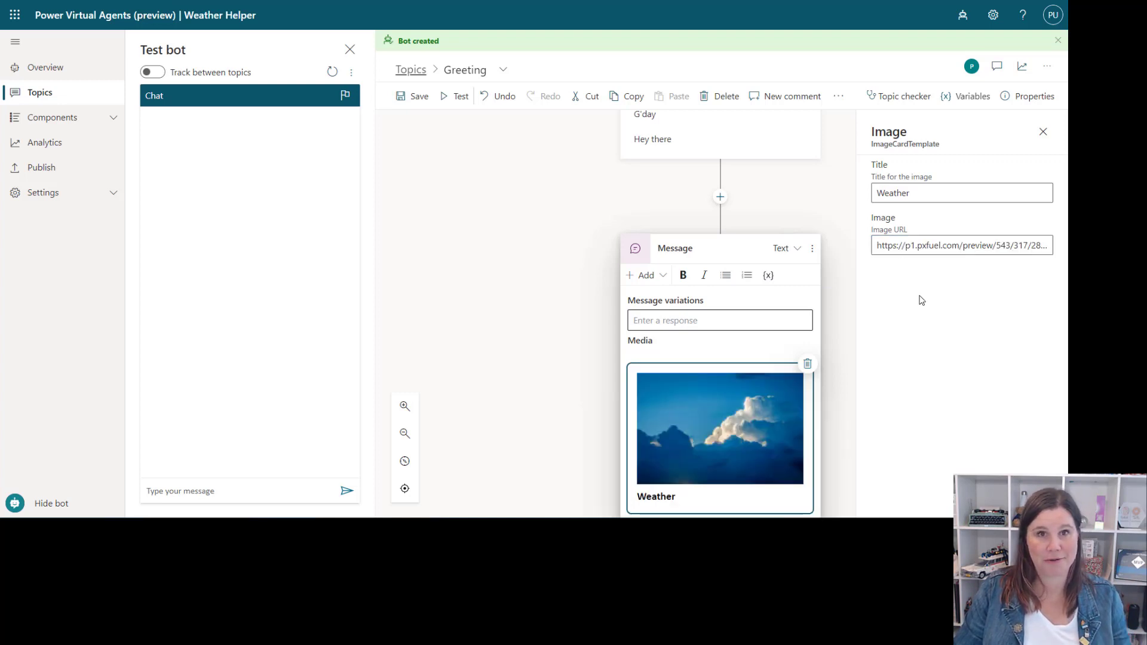
- Close the image settings and bring up the image message node's options menu
scroll(590, 305, down, 2)
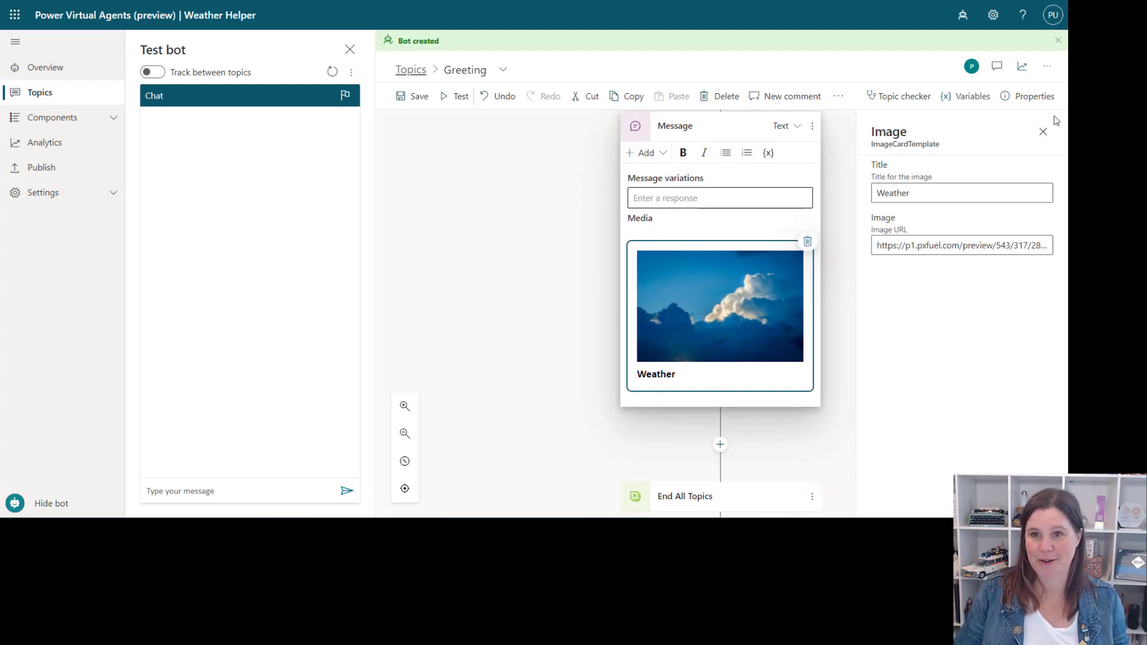
click(1045, 134)
click(812, 125)
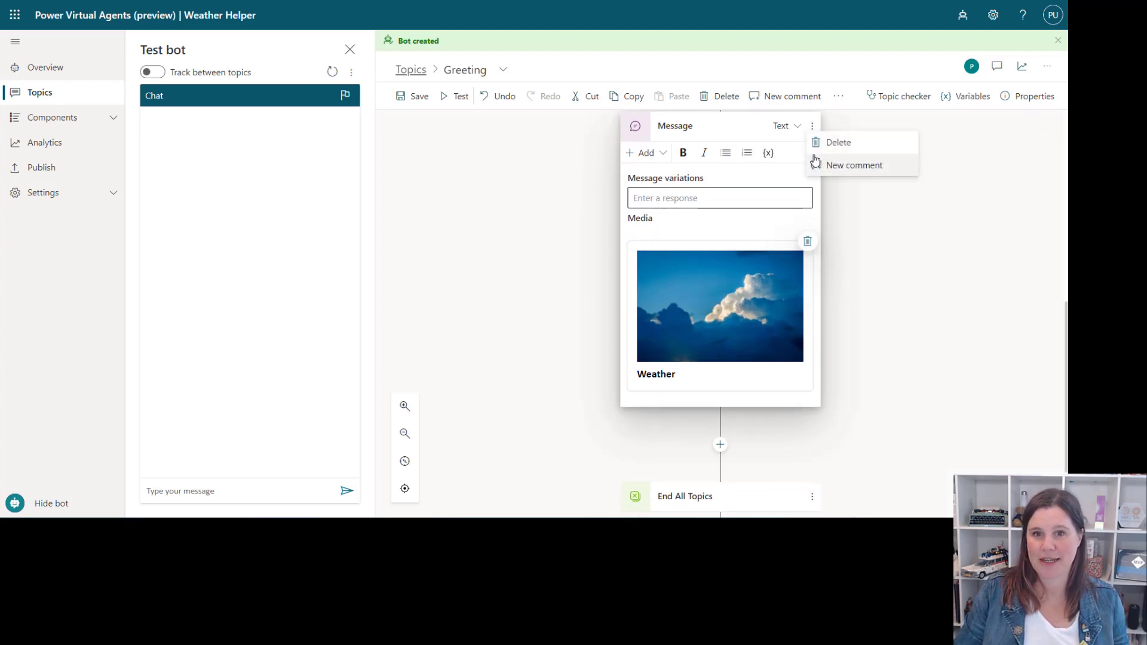
- Delete the image message and add a new message containing a basic card
click(838, 142)
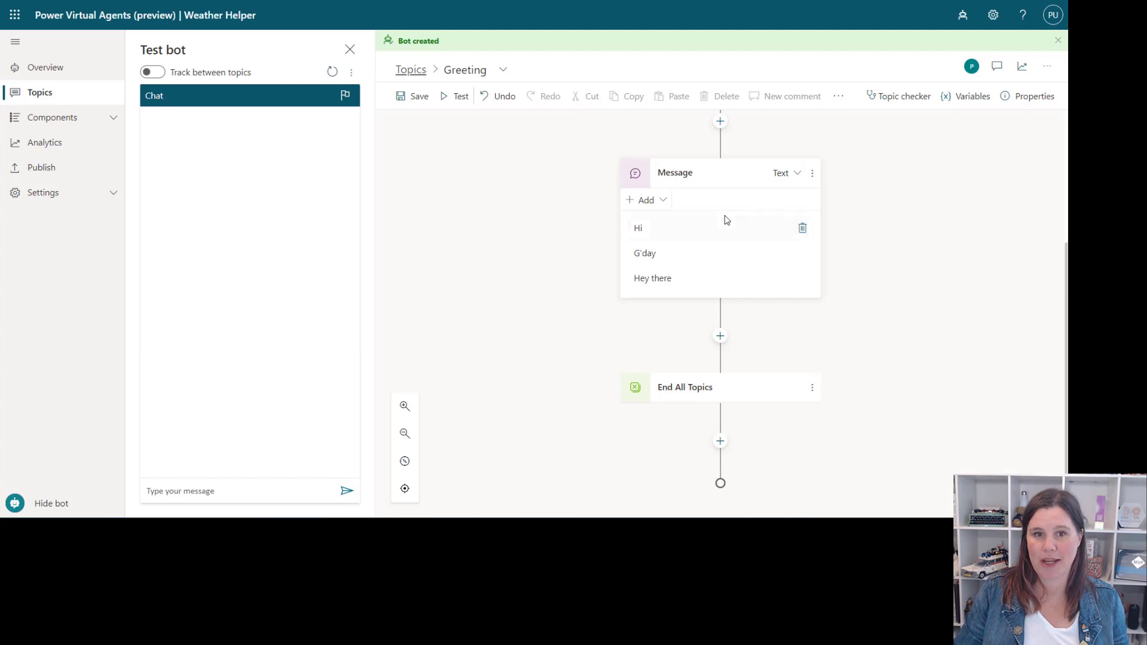
click(719, 335)
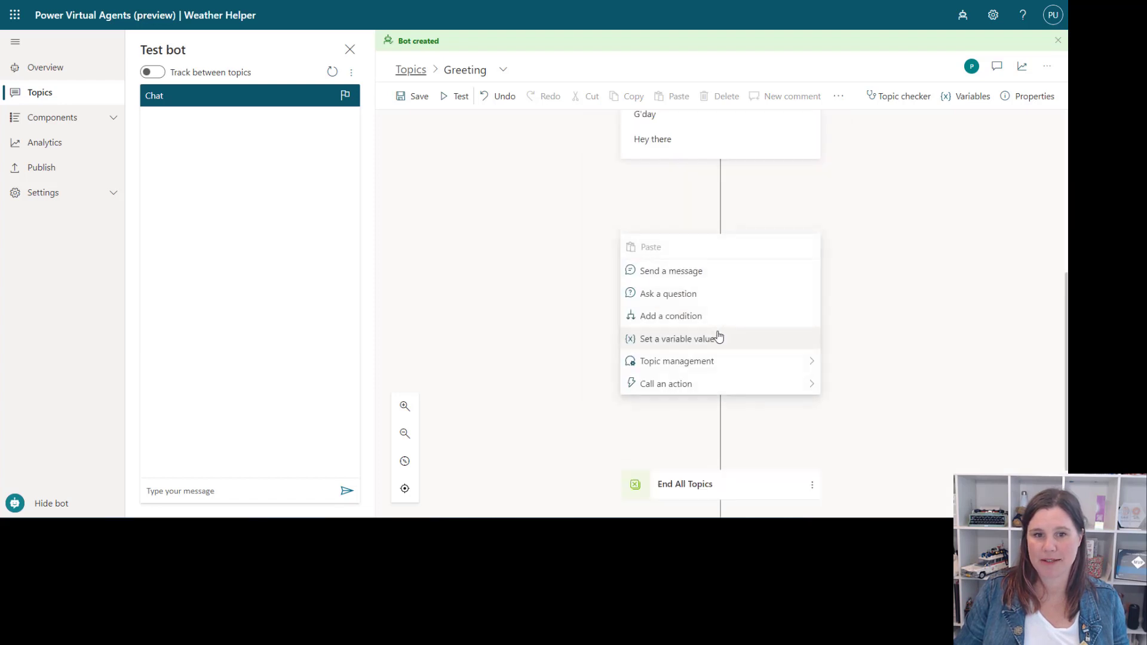
click(672, 273)
click(665, 276)
click(655, 364)
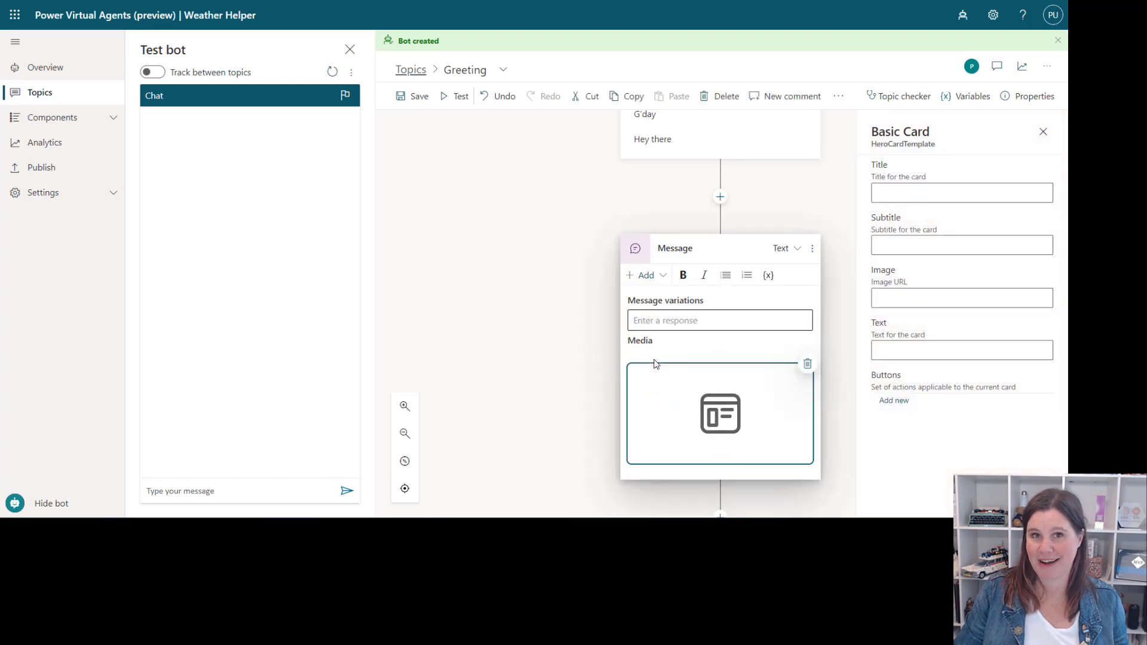
- Fill the card: title Weather, cloud image URL, subtitle 'I can help with the weather', welcome text
click(887, 192)
text(Weather)
click(905, 297)
key(ctrl+v)
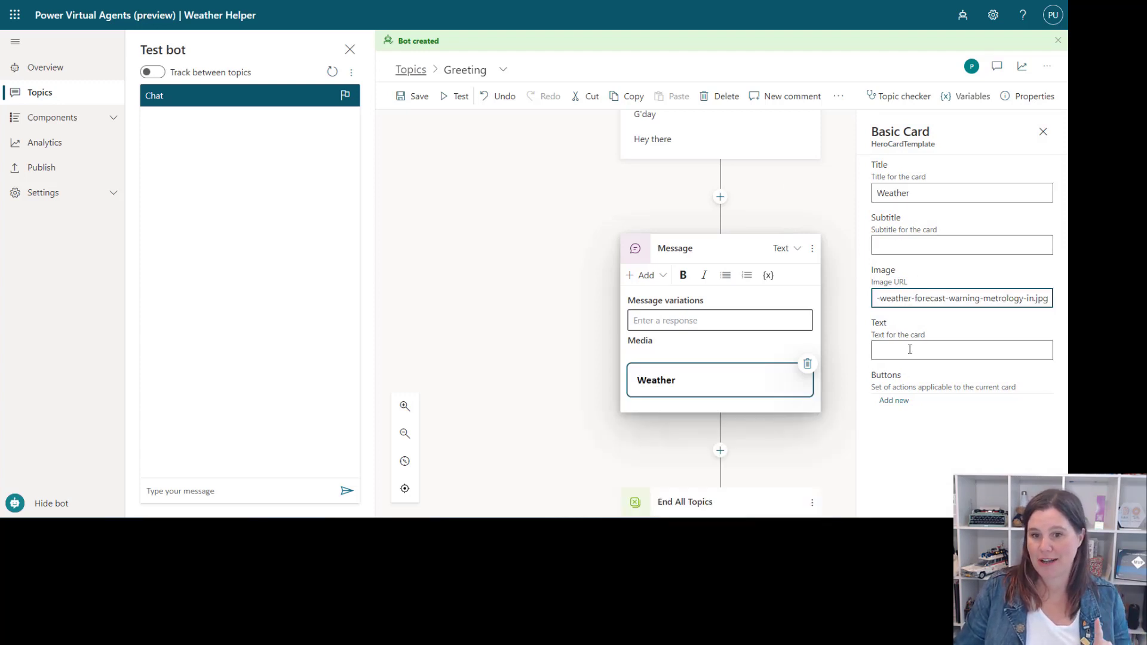
click(898, 244)
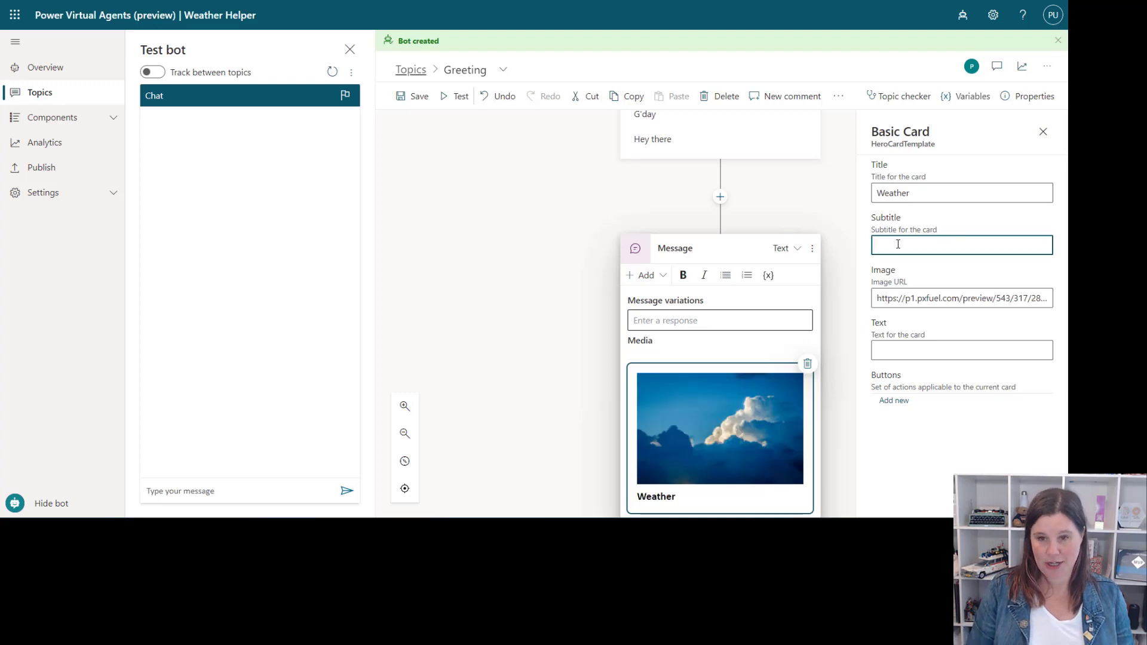
text(I can help with the weather)
click(939, 351)
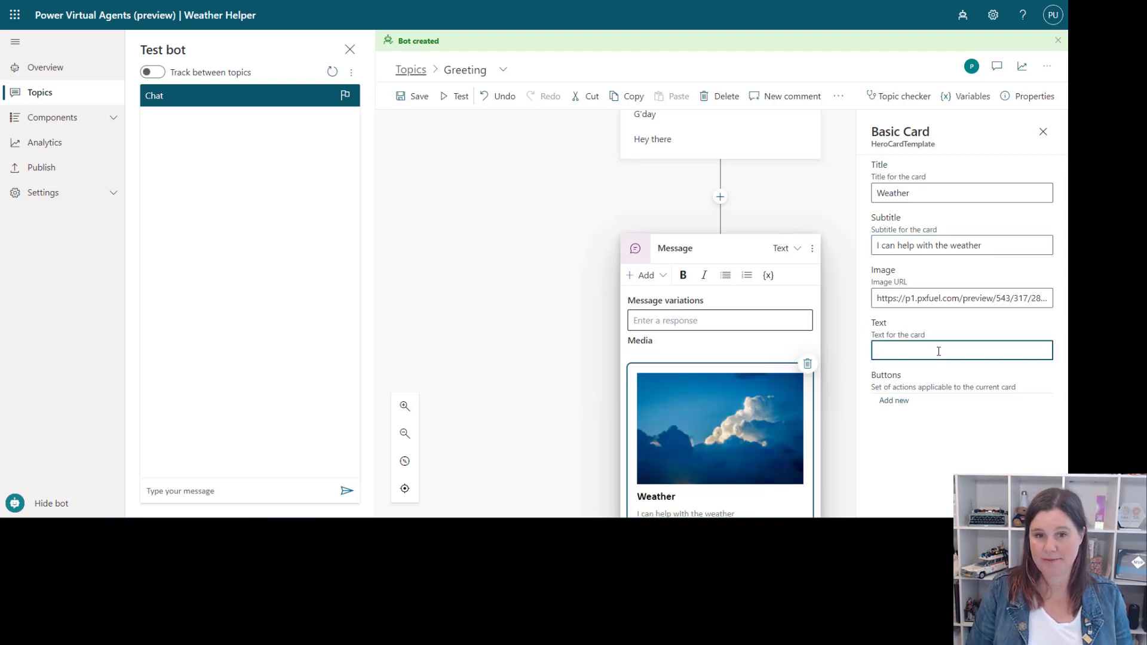
text(I can give you forecasts on all sorts of things.)
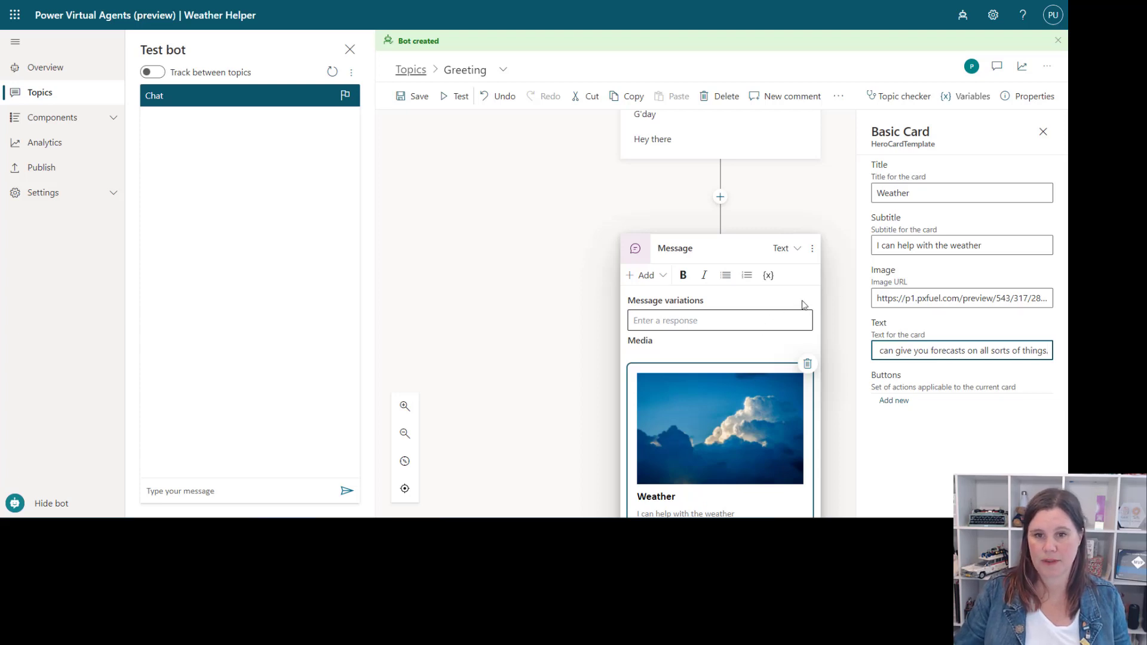
click(838, 288)
scroll(807, 330, down, 3)
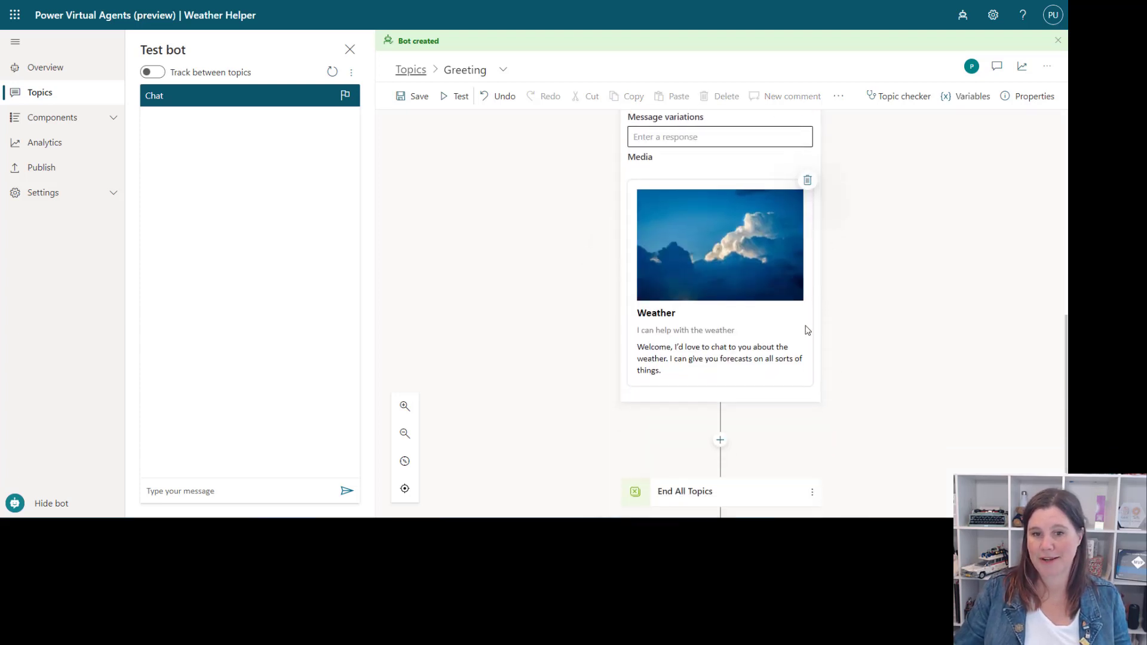
click(760, 339)
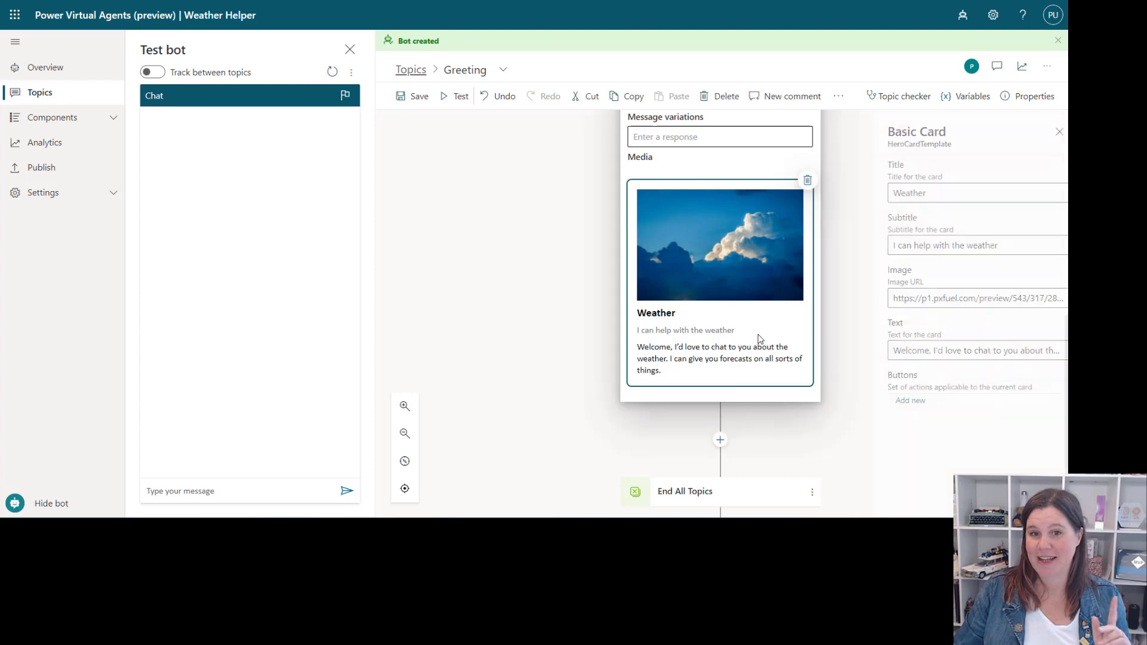
click(887, 400)
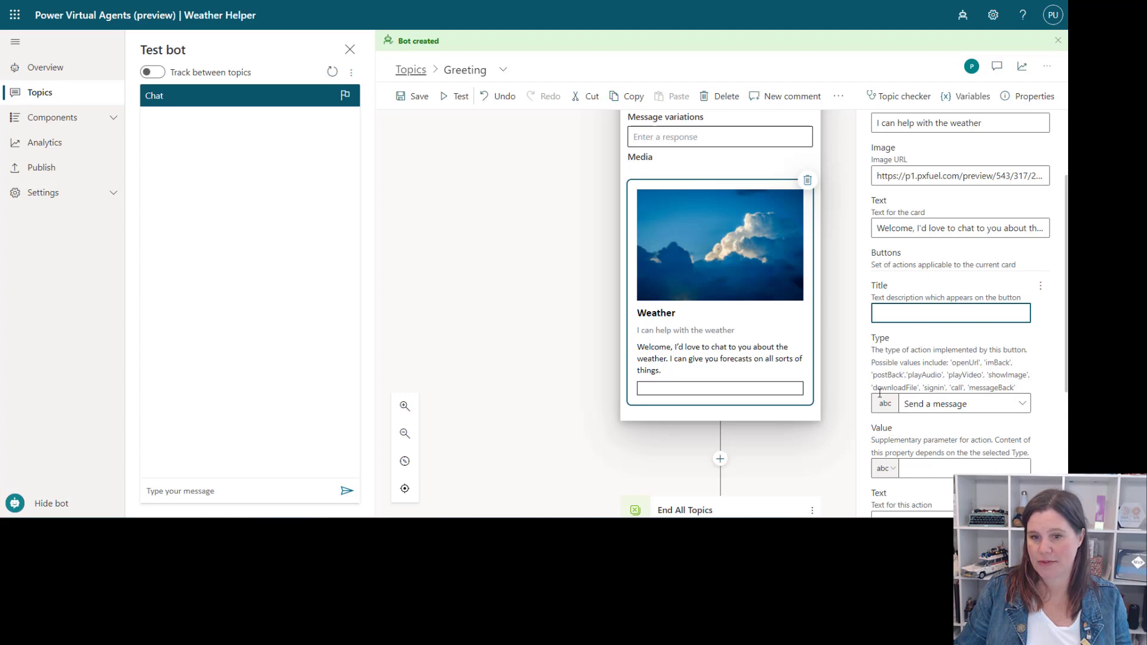
click(933, 404)
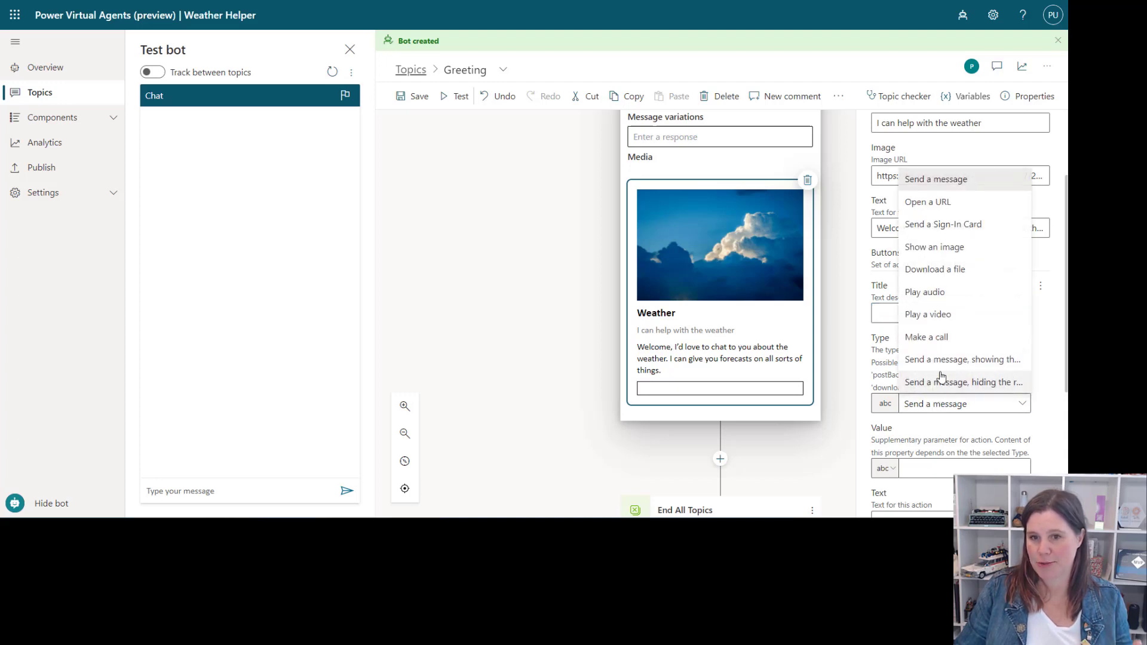
click(1045, 343)
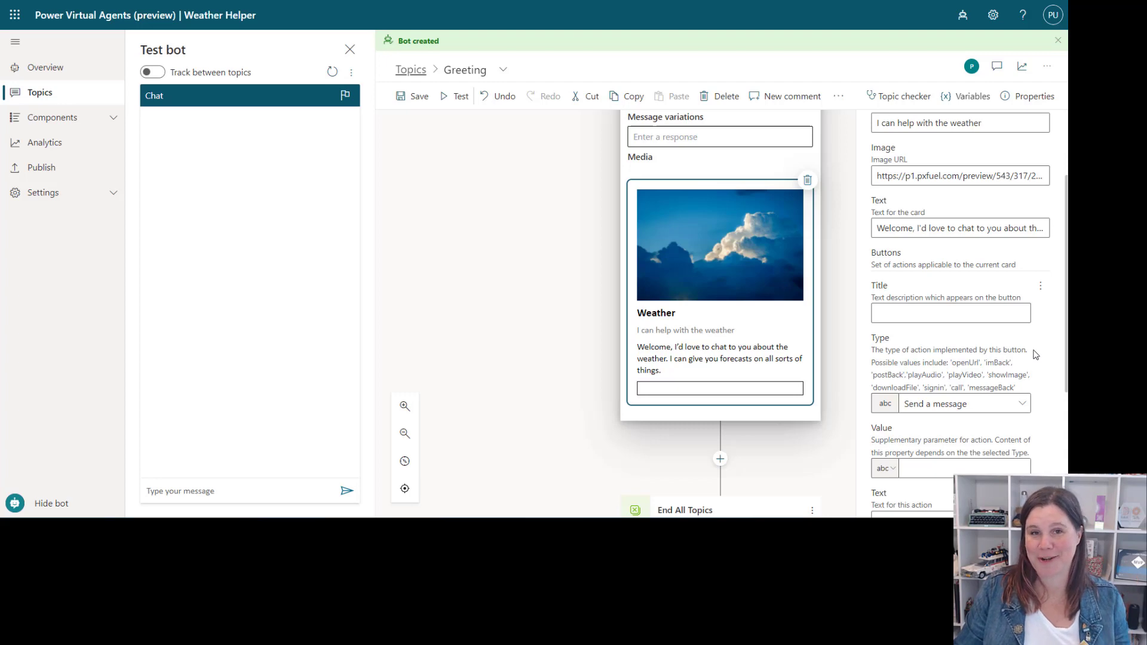
scroll(1036, 354, up, 1)
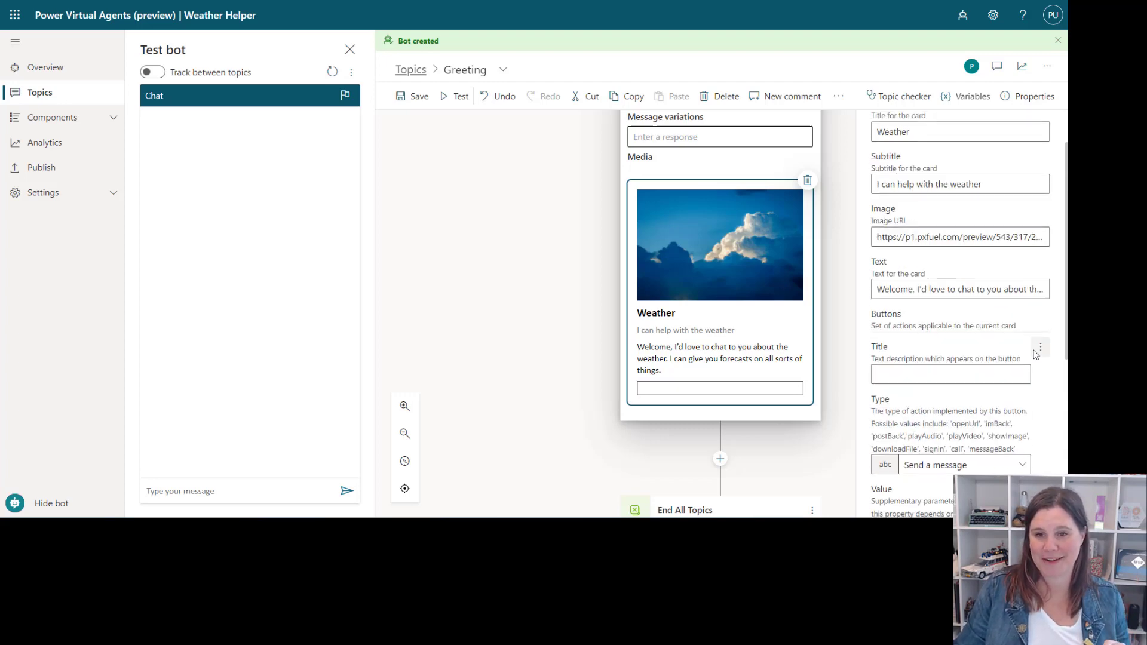
click(1040, 348)
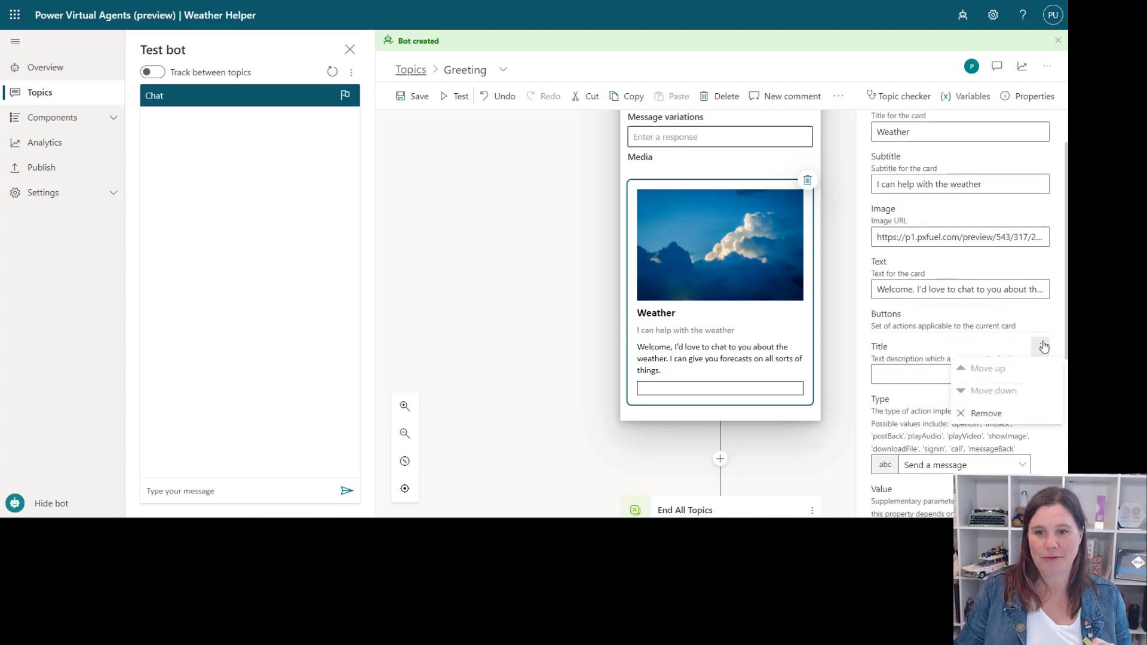
click(993, 413)
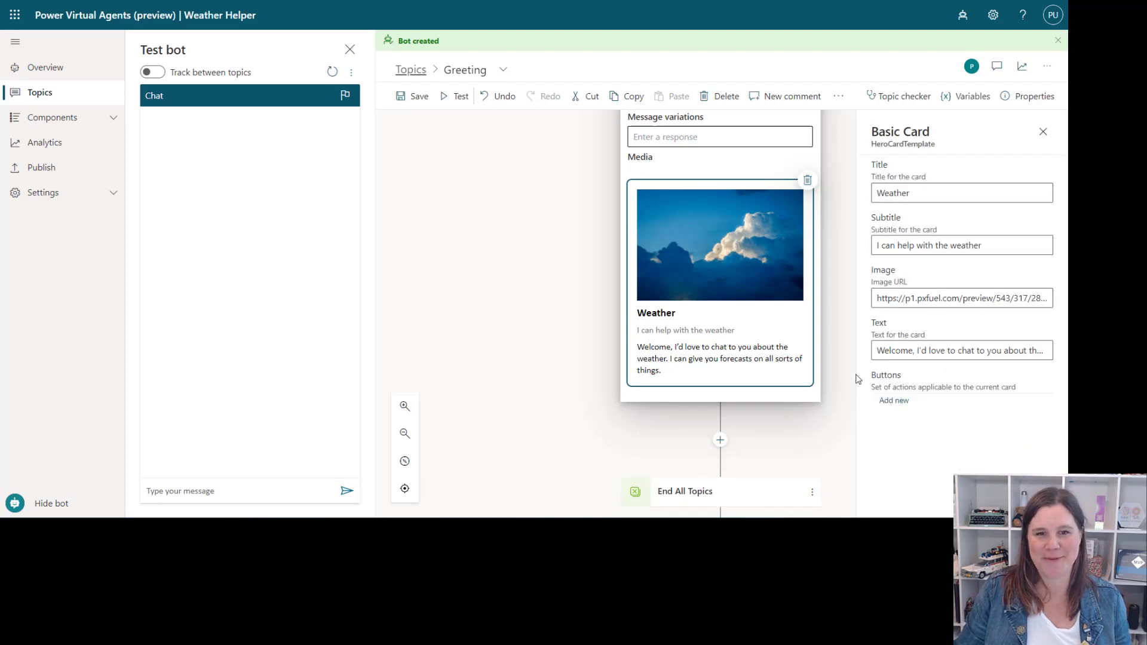
click(720, 440)
mouse_move(709, 390)
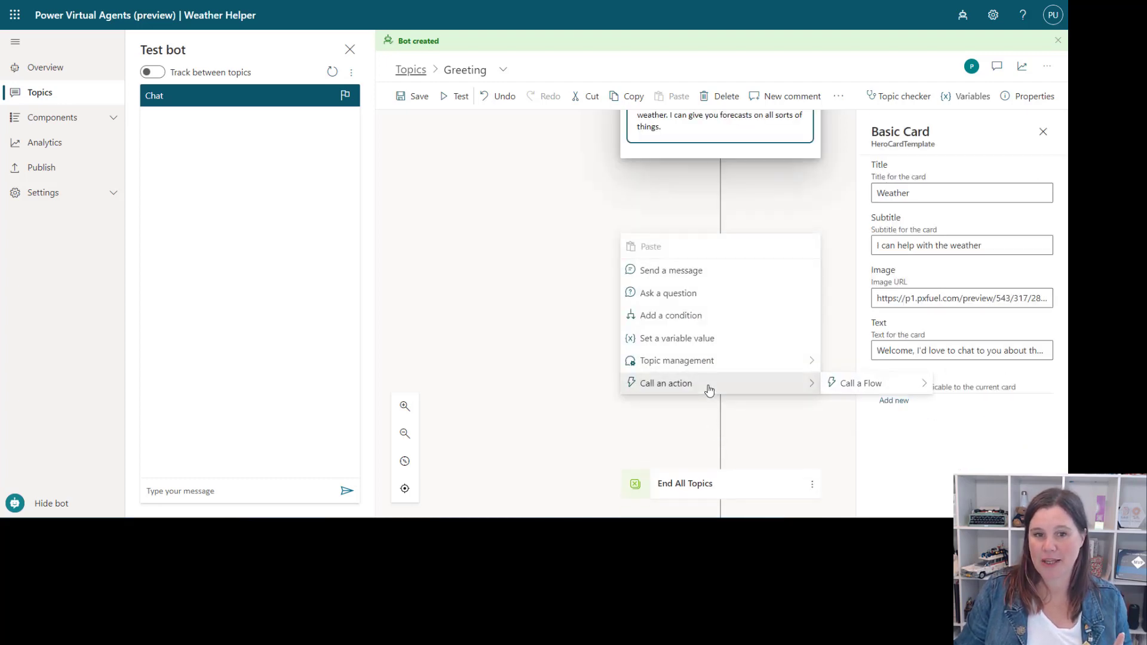
click(657, 270)
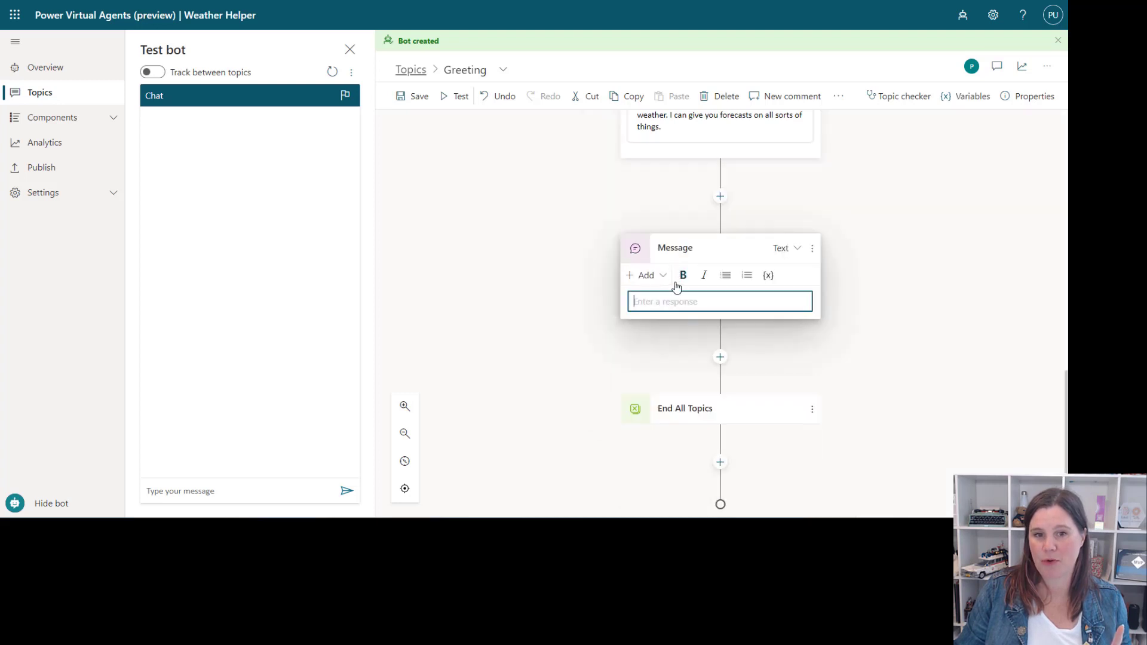
click(657, 278)
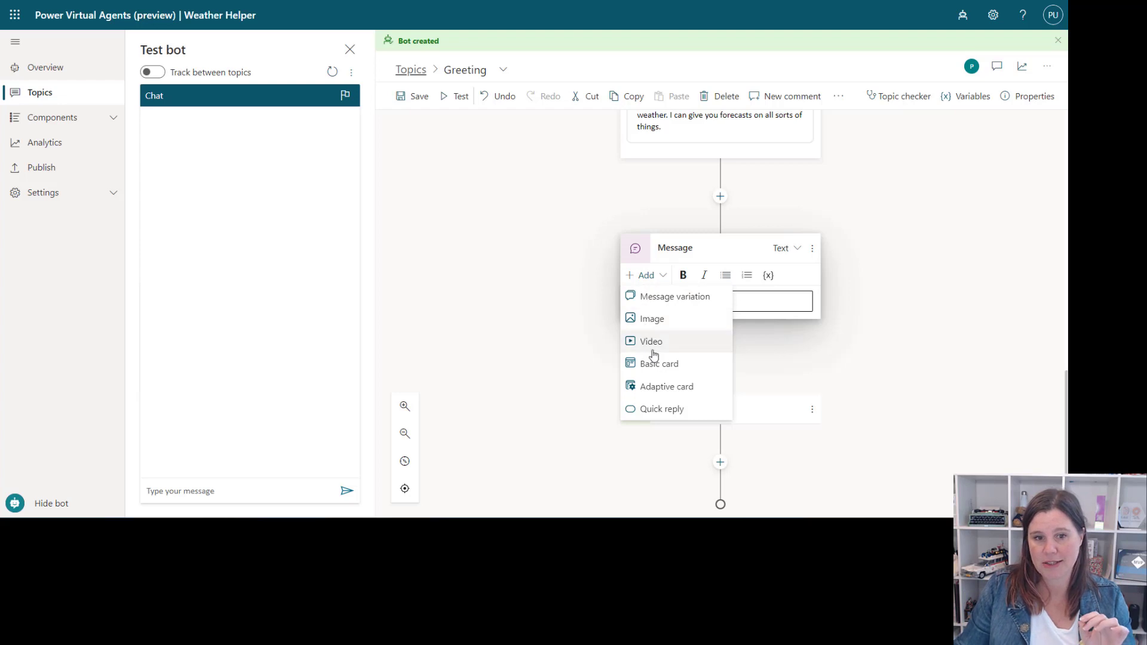
click(674, 389)
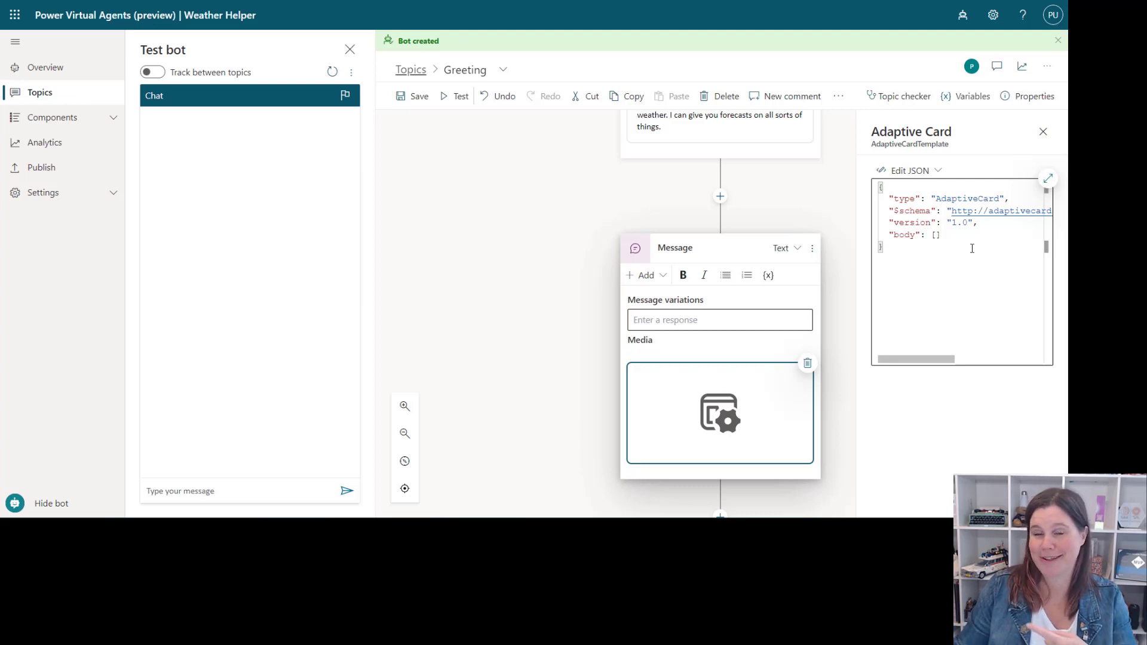
click(1043, 132)
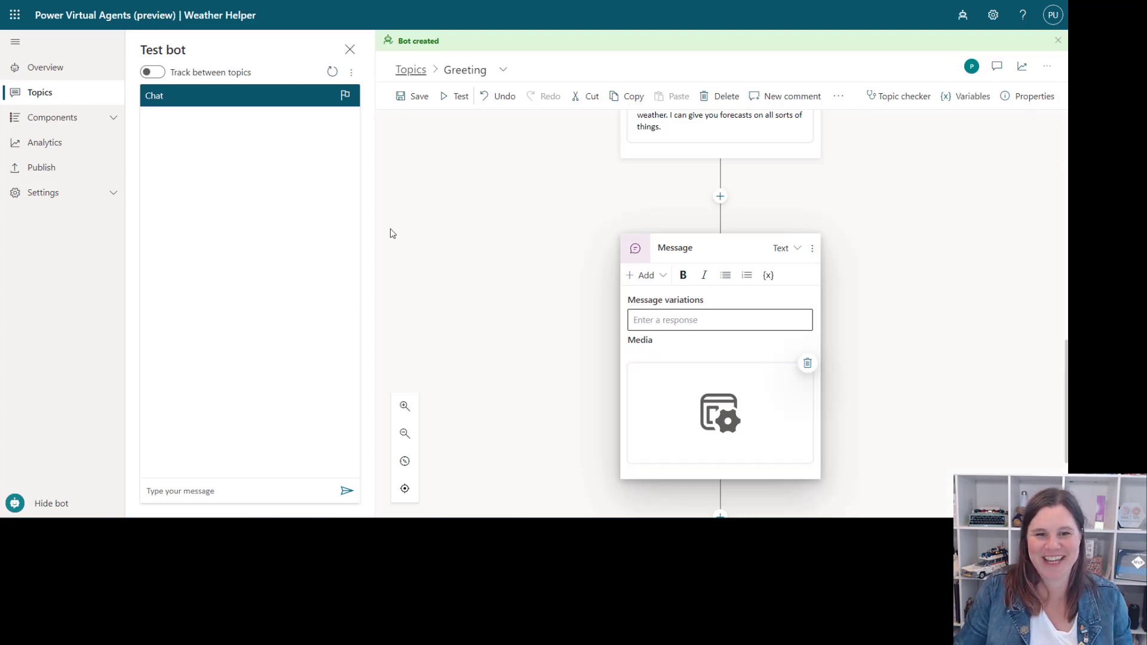
click(812, 250)
click(828, 265)
- Add quick replies Sure and No thanks to the Weather card message
key(ctrl+z)
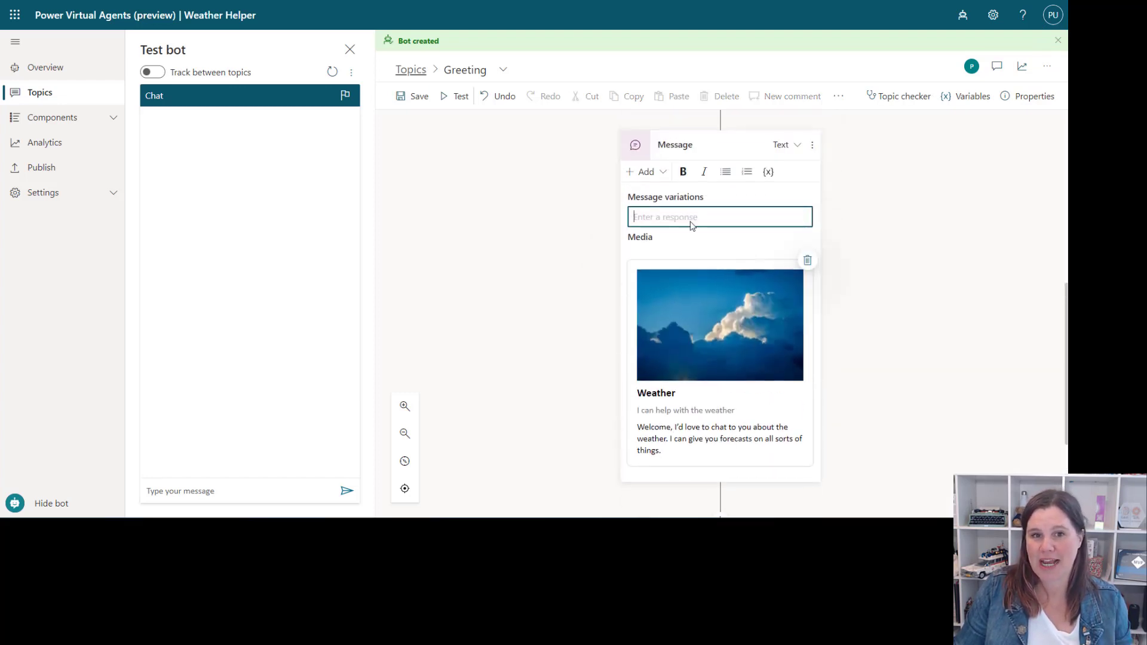
click(662, 173)
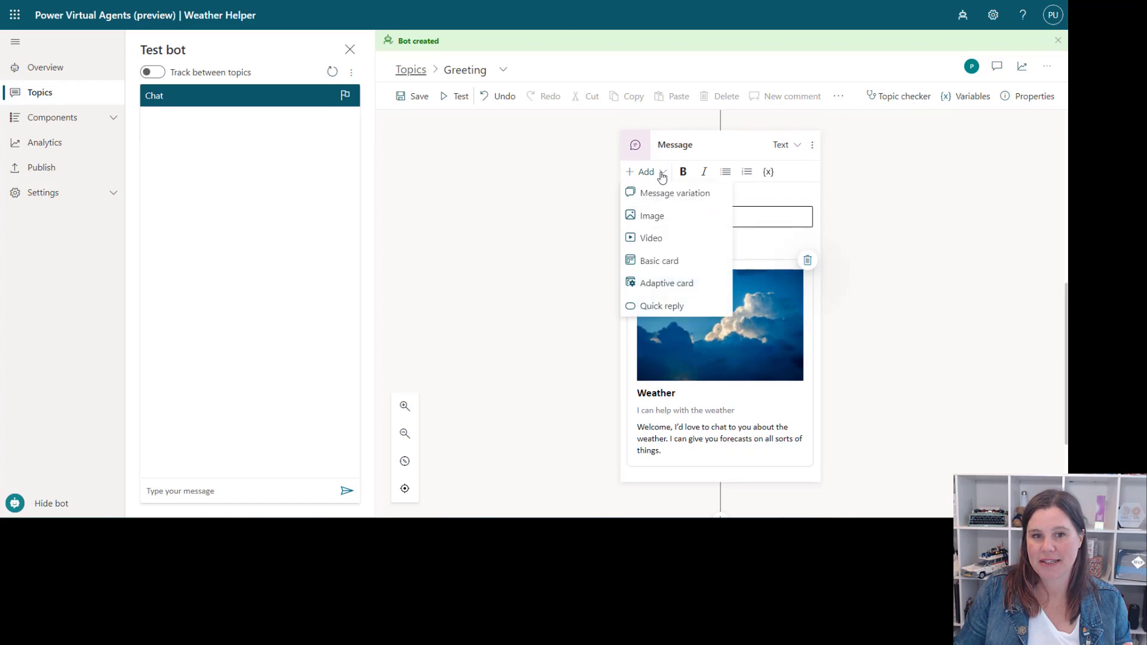
click(671, 305)
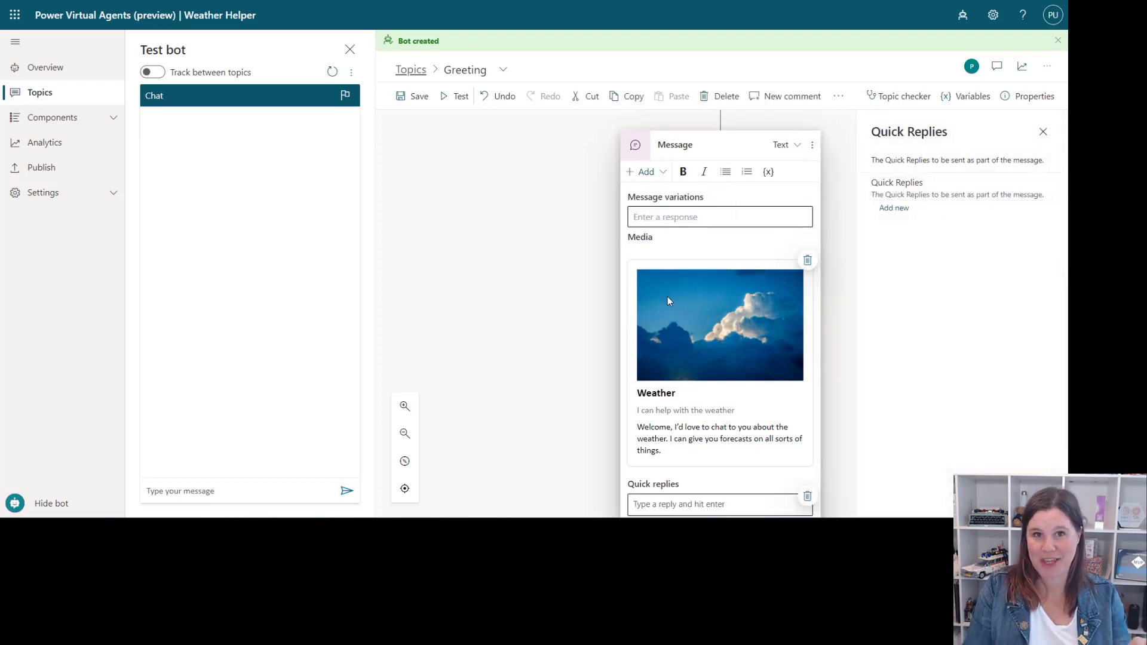
scroll(520, 366, down, 2)
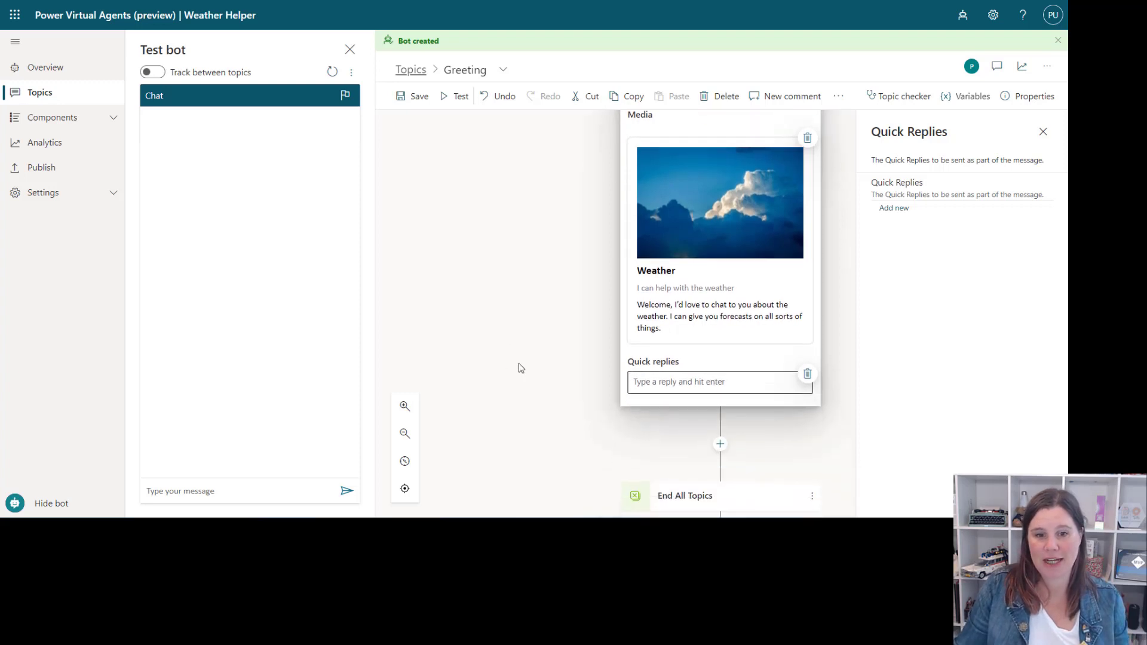
click(660, 383)
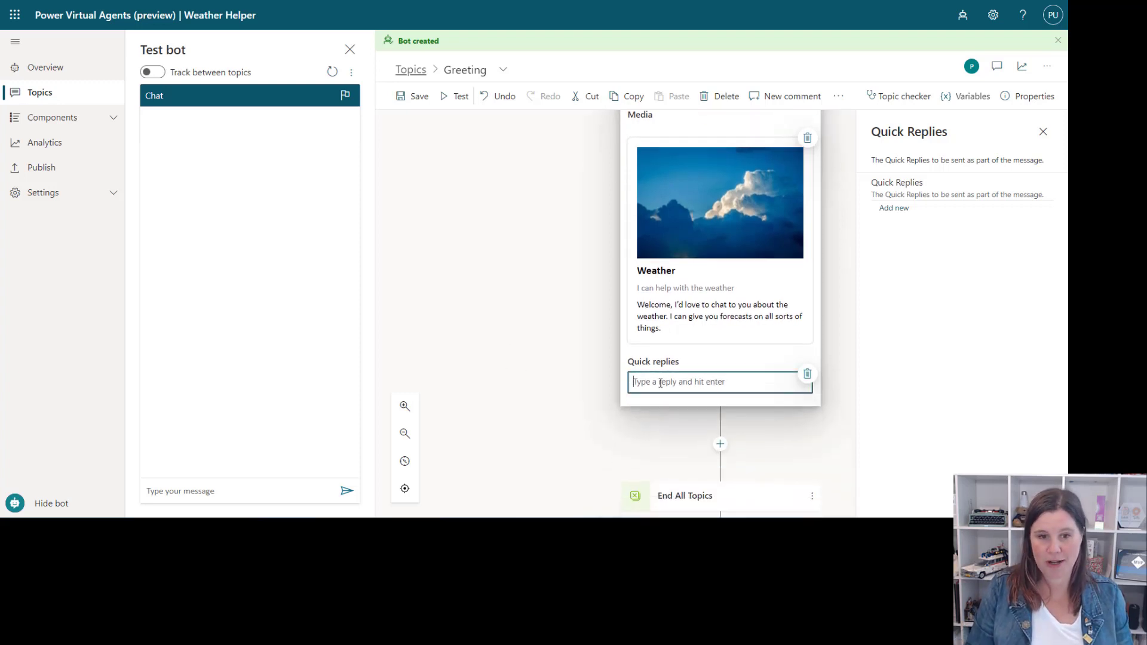
text(Suny)
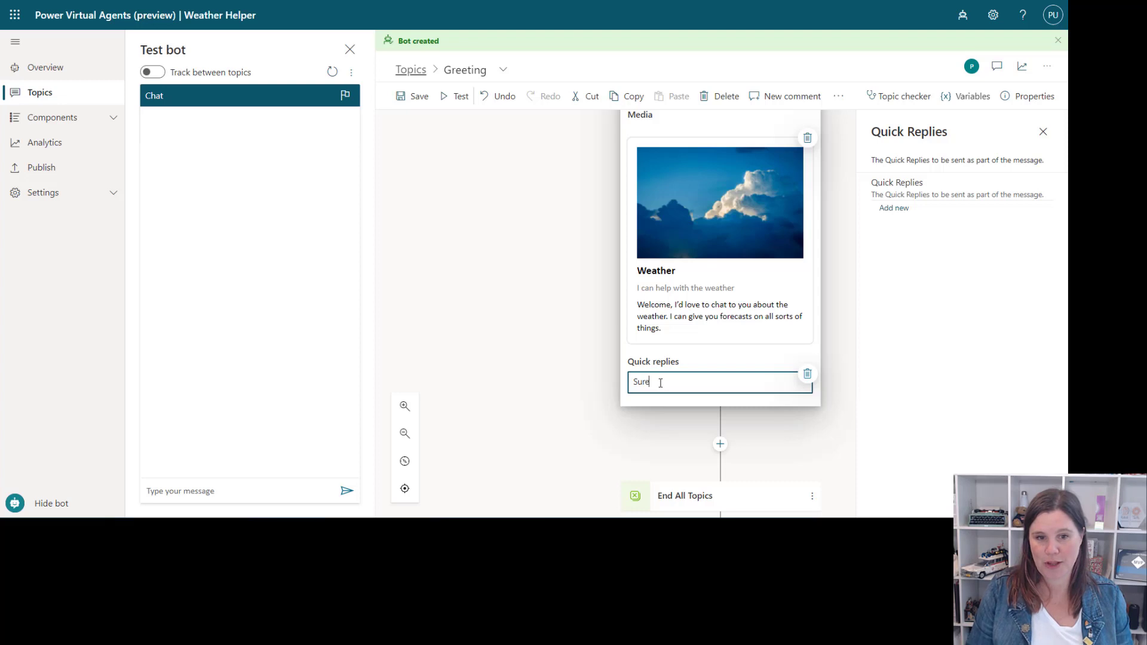
key(Return)
text(No thanks)
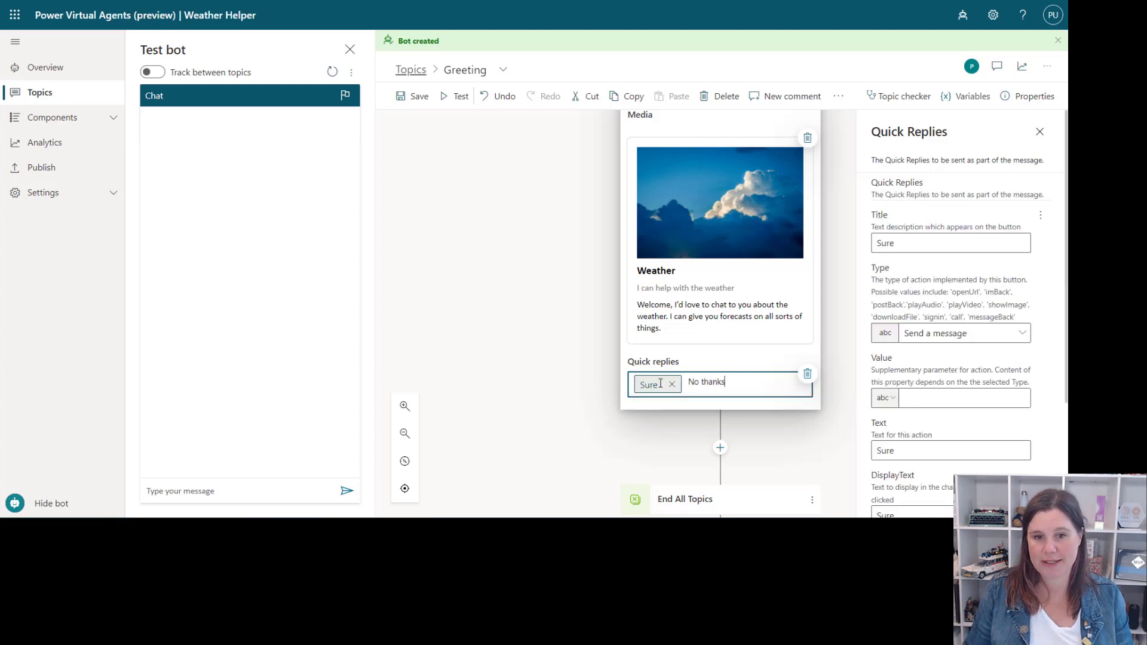
key(Return)
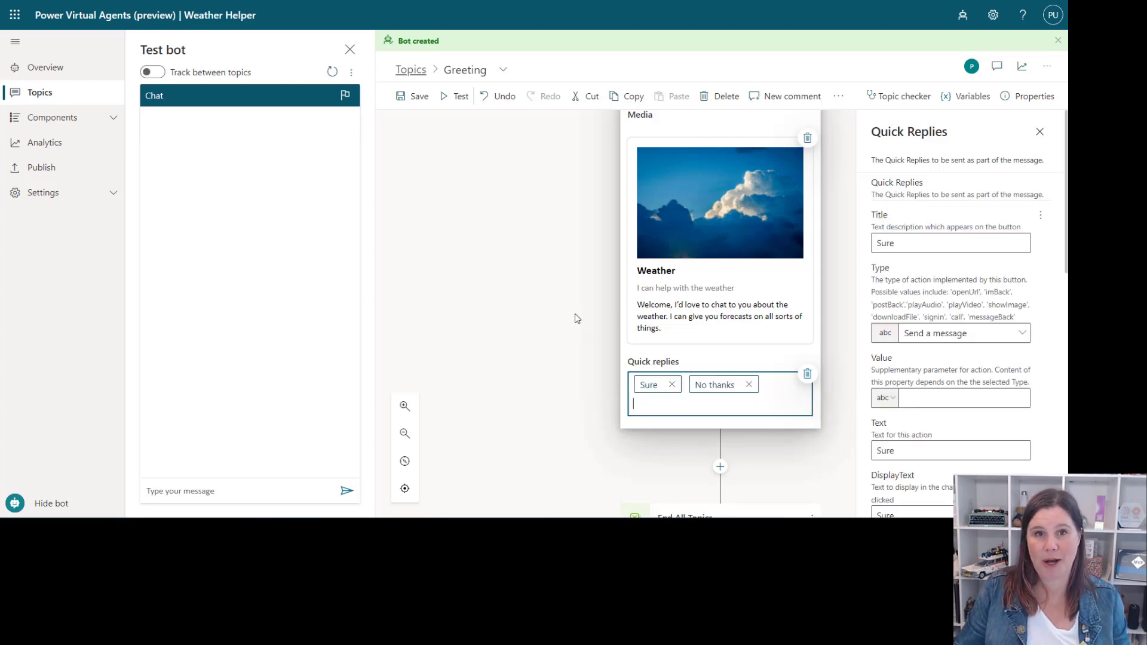
- Save the Greeting topic and send hello in the Test bot pane
click(1039, 134)
click(415, 95)
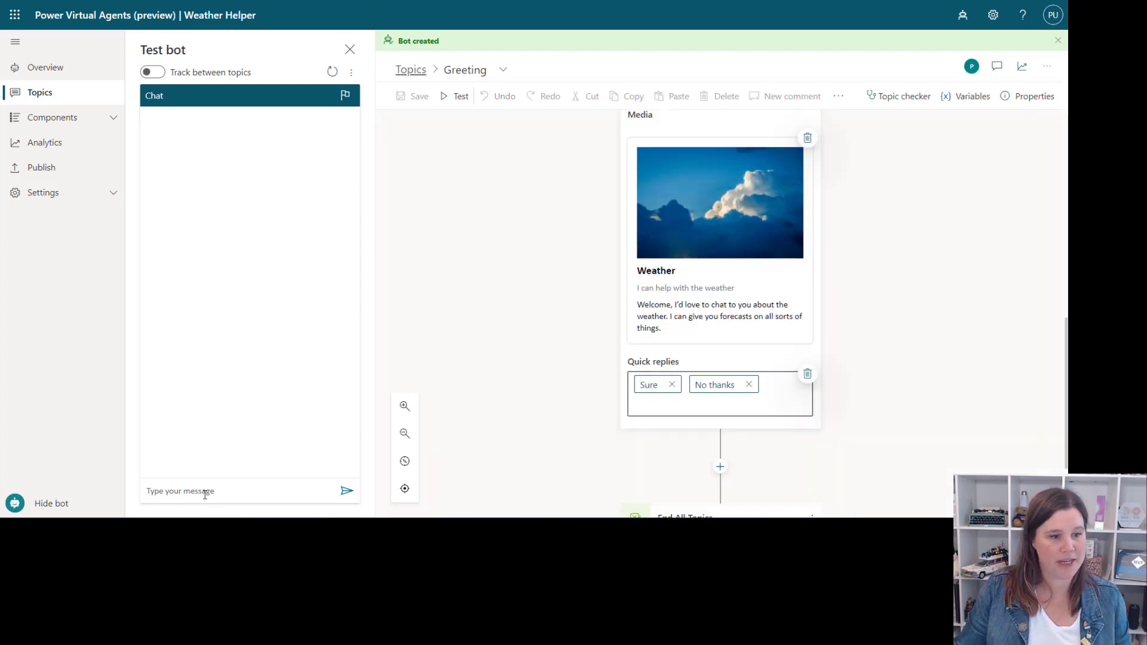
click(205, 494)
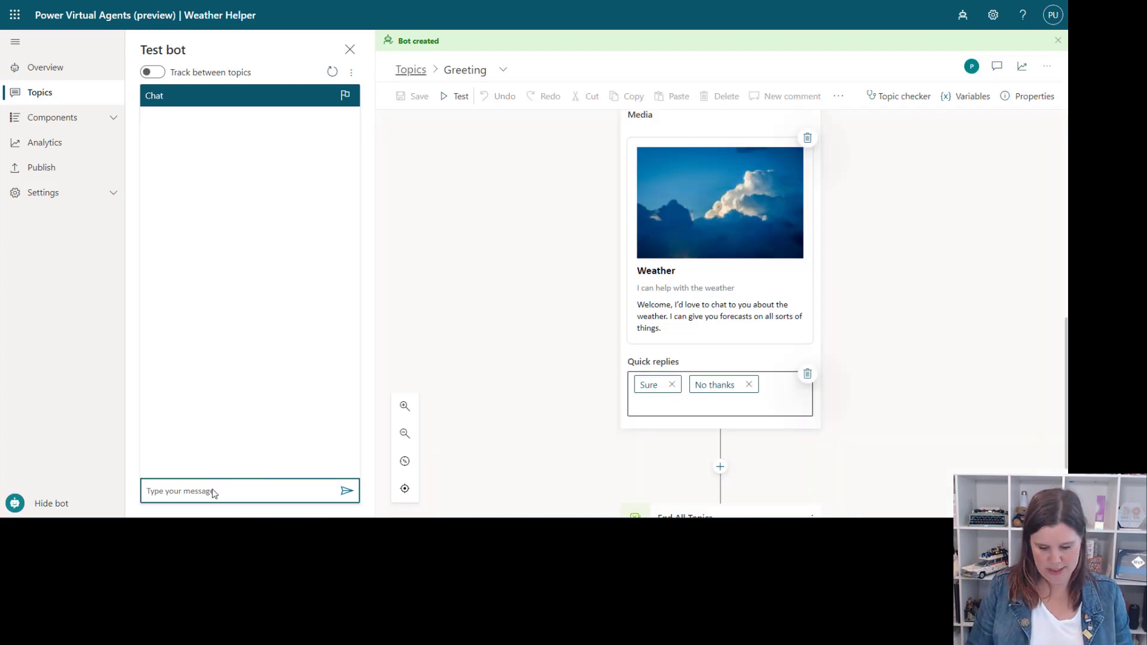
text(hello)
key(Return)
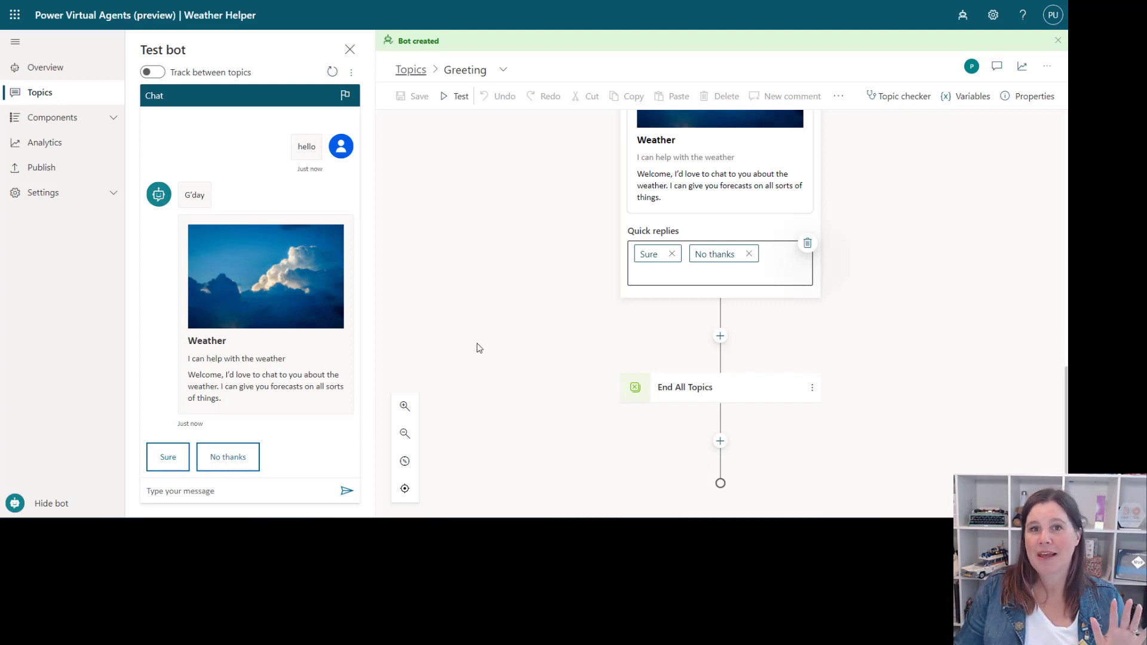
- Switch the message to Speech and add an empty spoken variation, checking the SSML tags list
scroll(488, 347, up, 5)
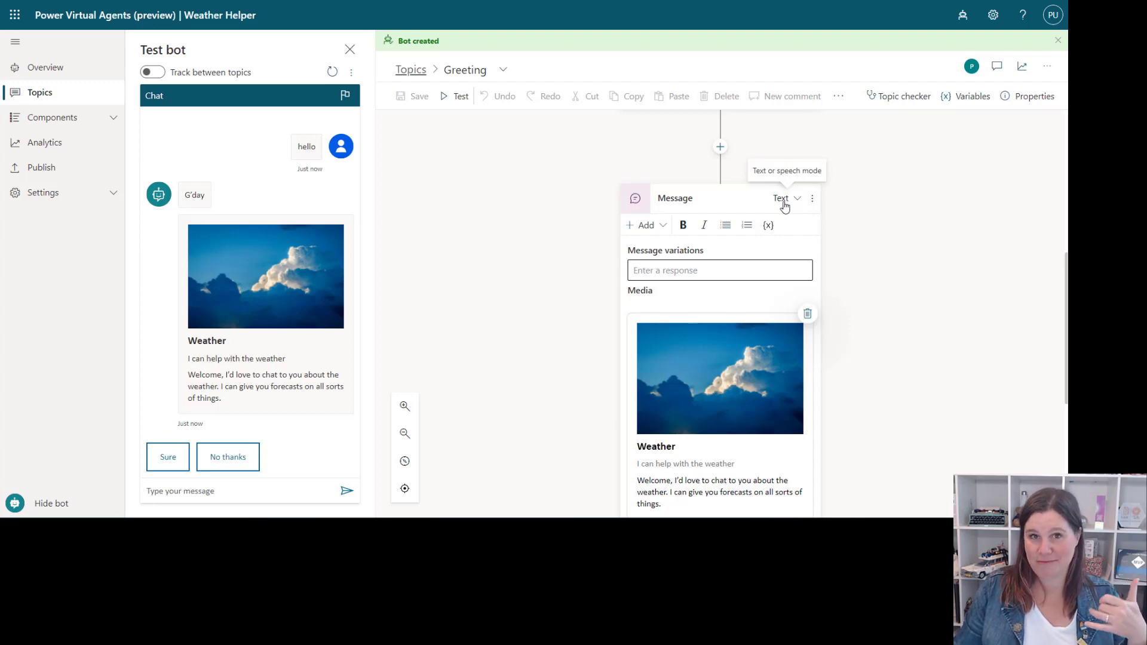
click(801, 204)
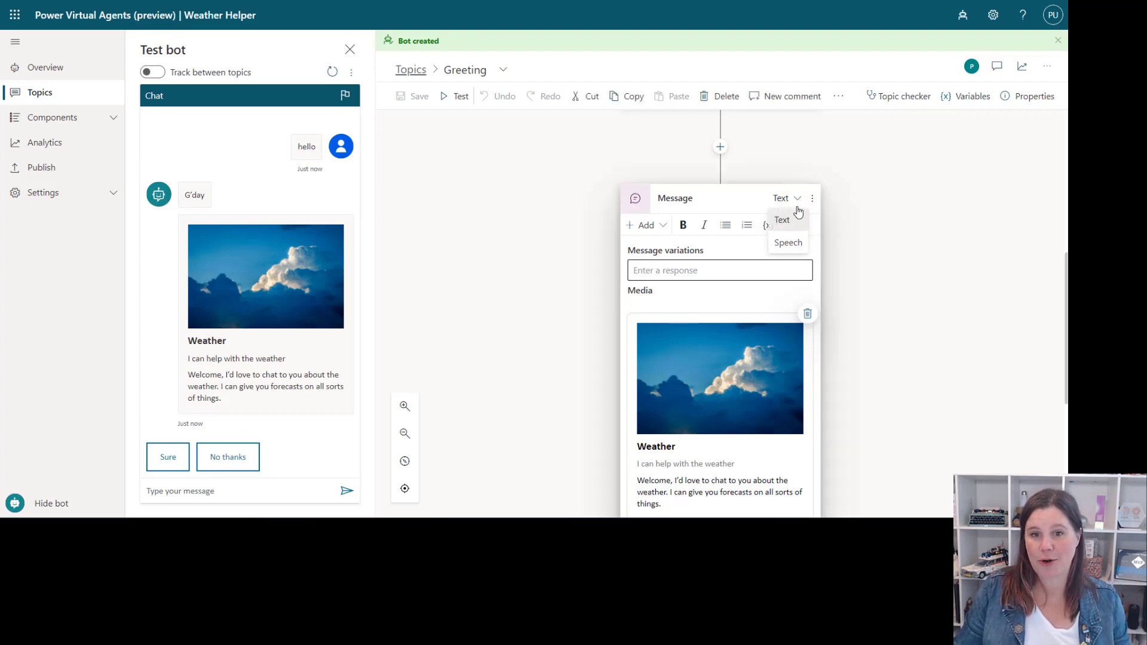
click(792, 244)
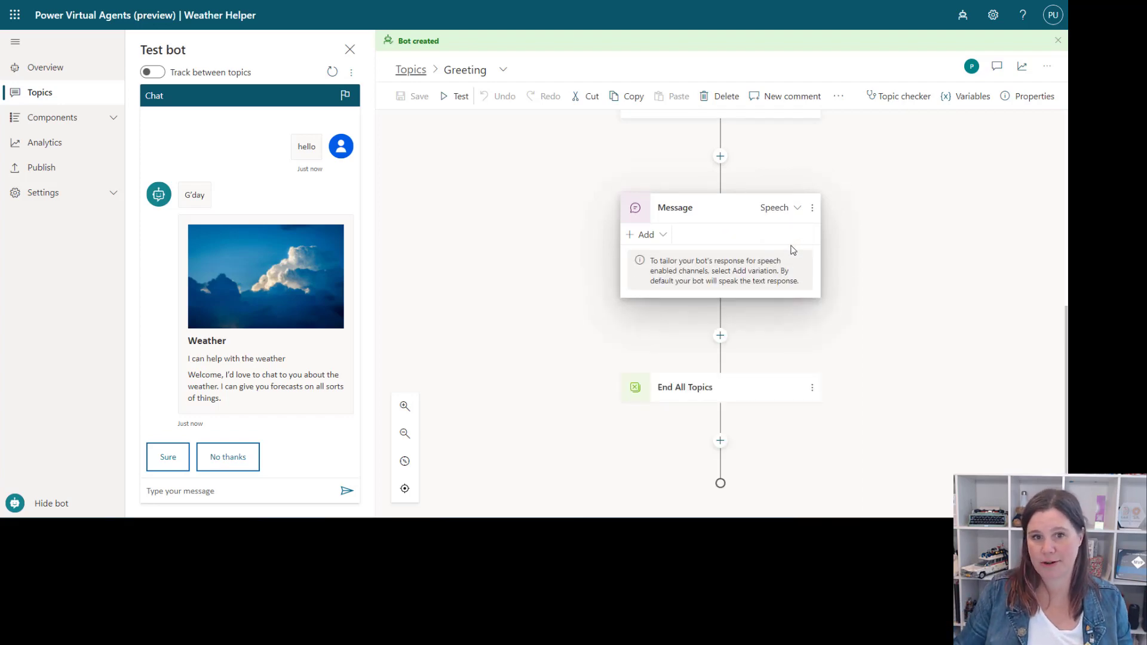
click(663, 236)
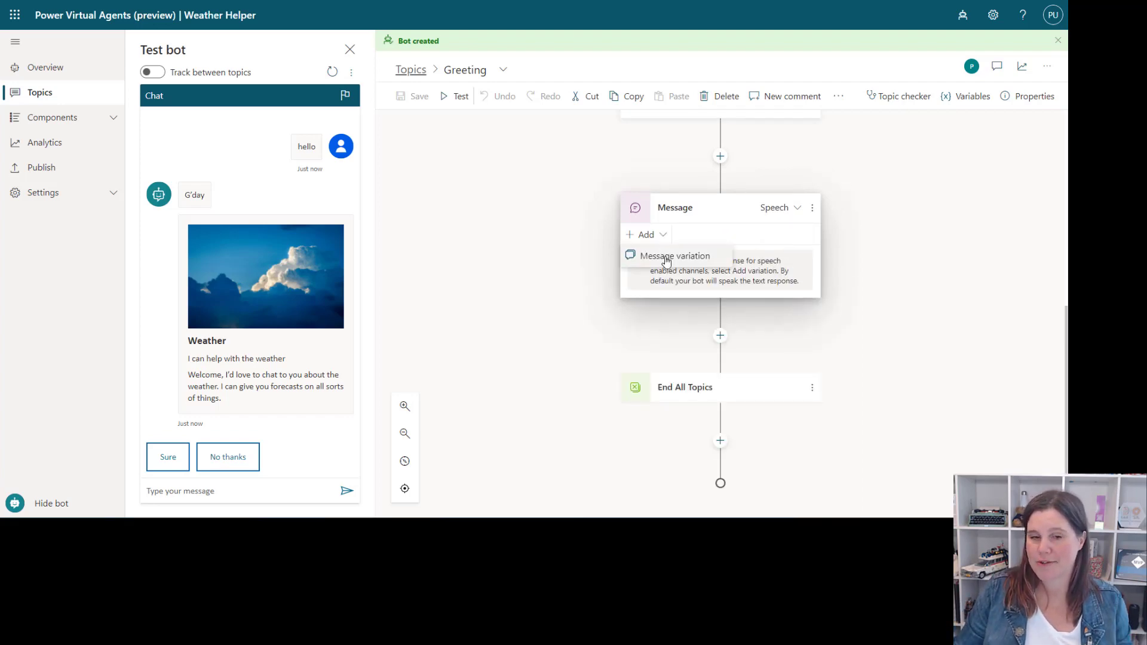
click(666, 258)
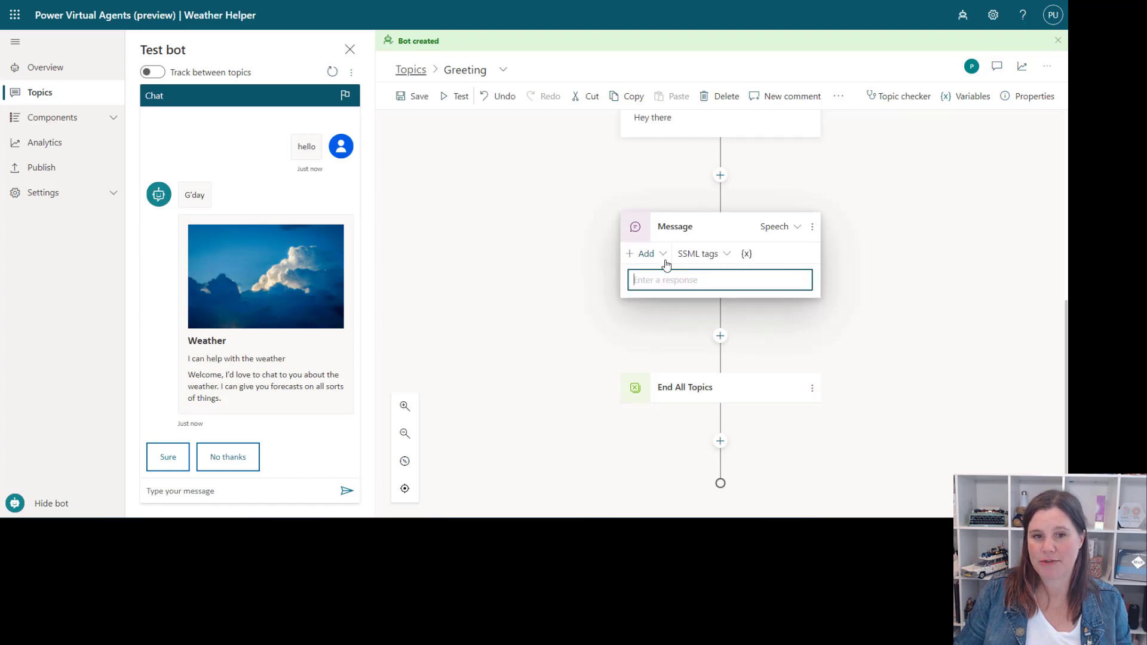
click(705, 255)
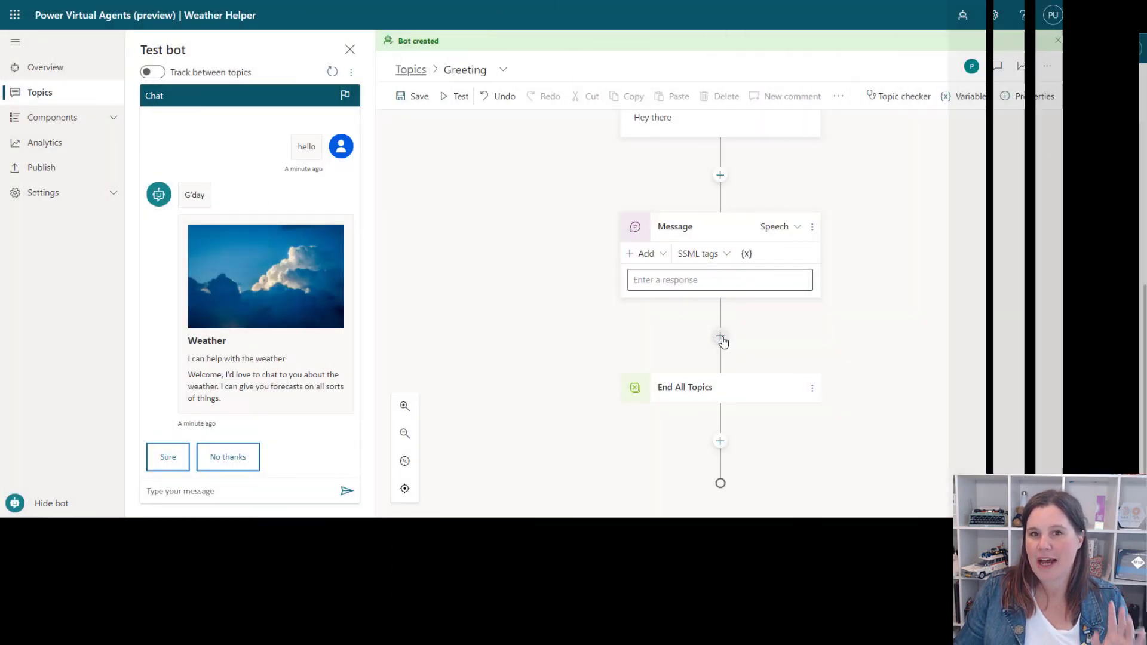
- Add a Set variable value step with new string variable Var1, opening its formula editor
click(720, 335)
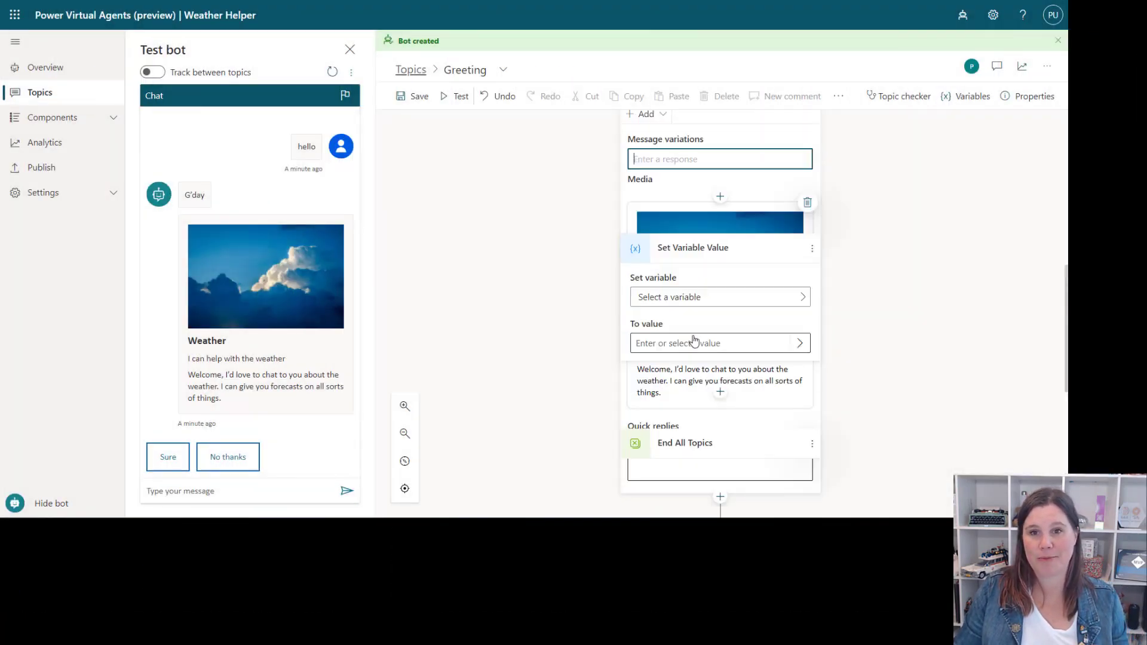
click(693, 338)
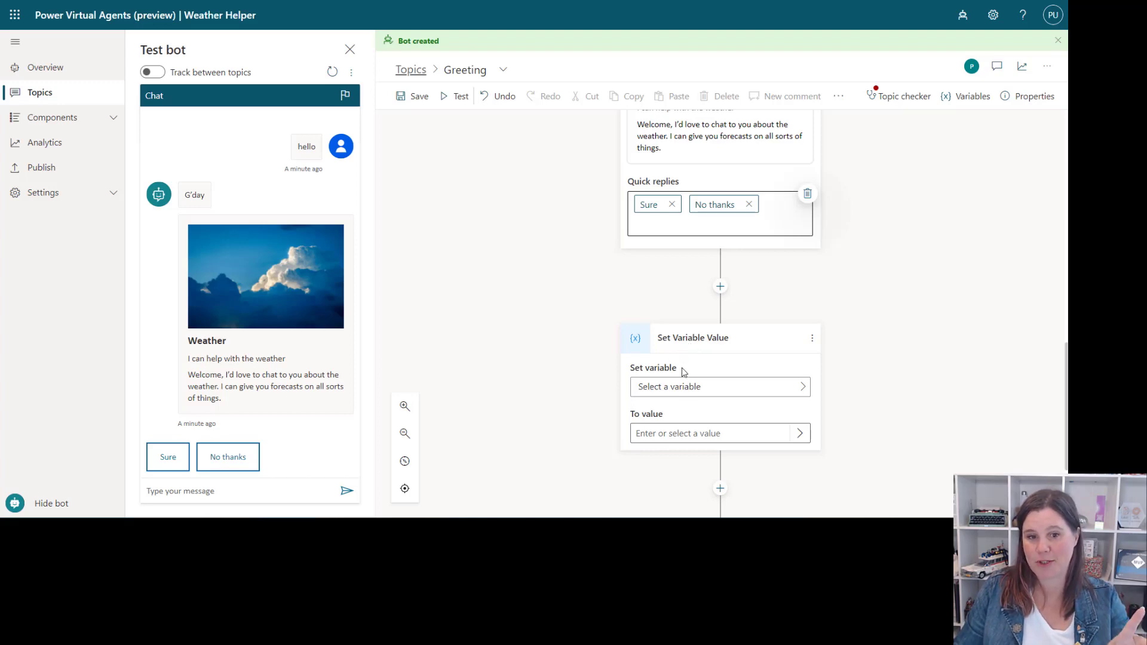
click(800, 387)
click(835, 400)
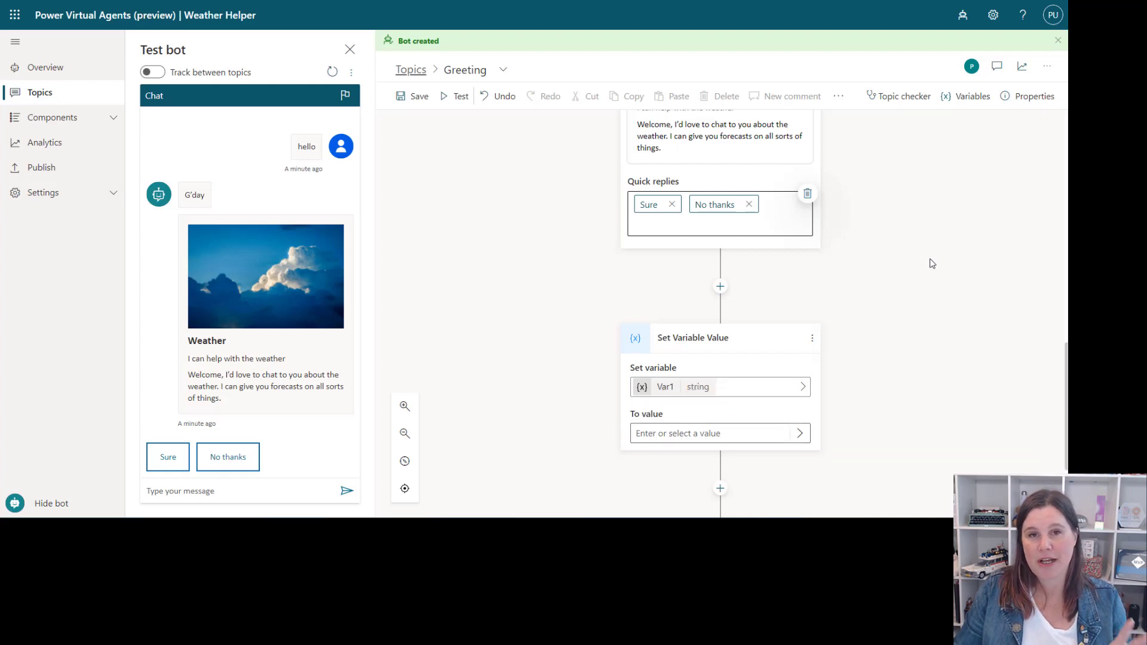
click(661, 388)
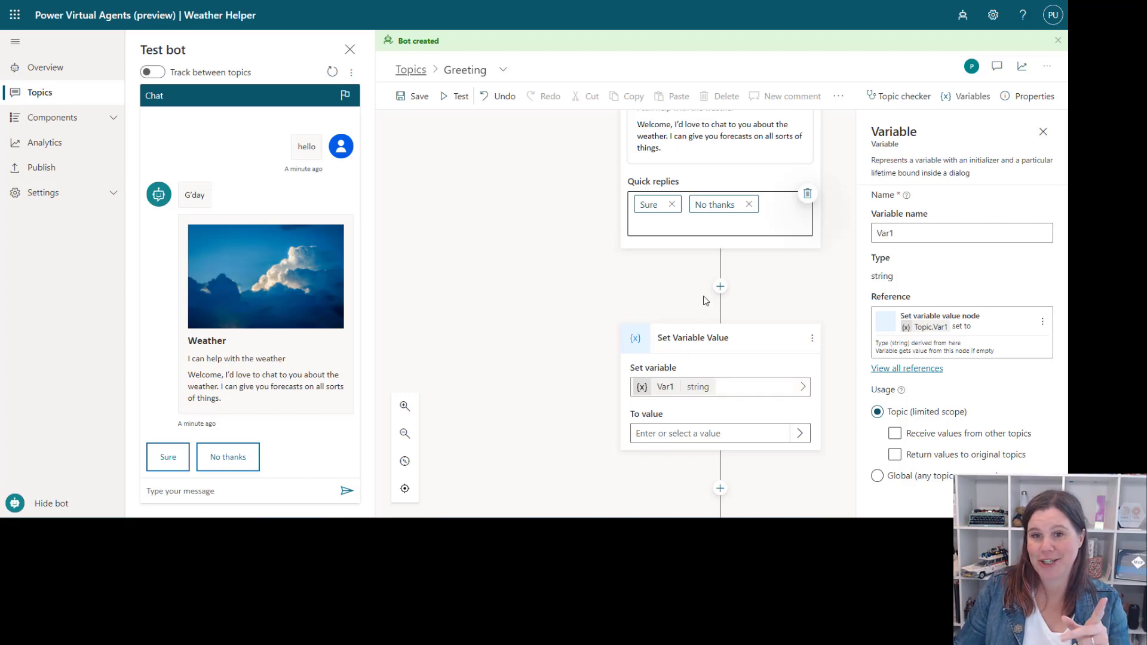
click(799, 434)
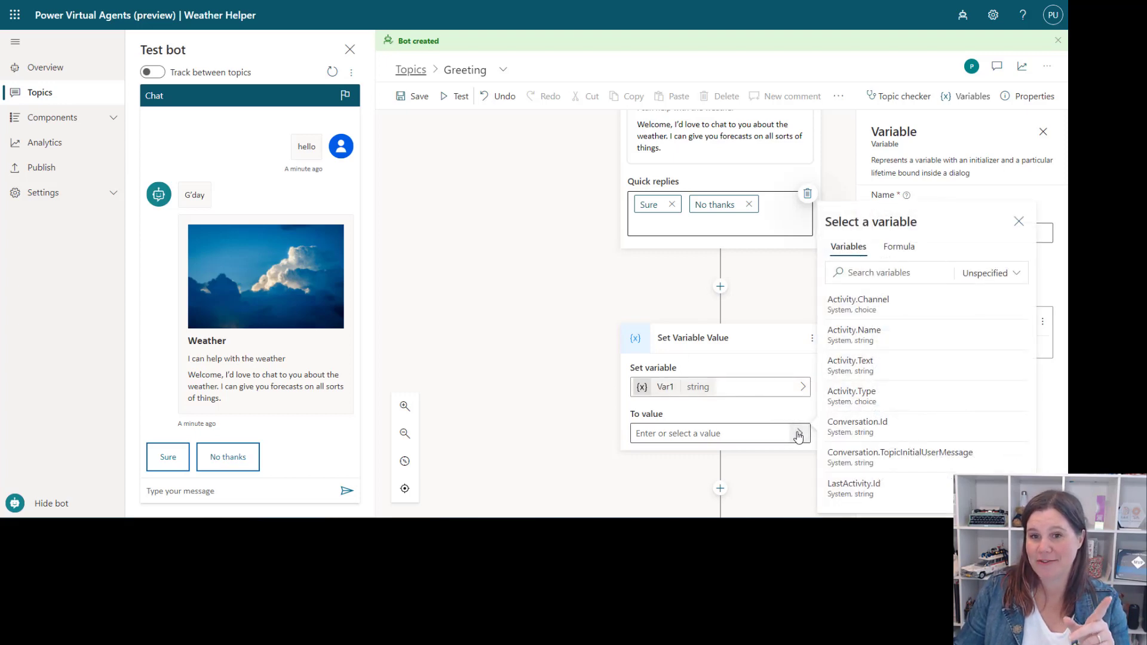
click(904, 248)
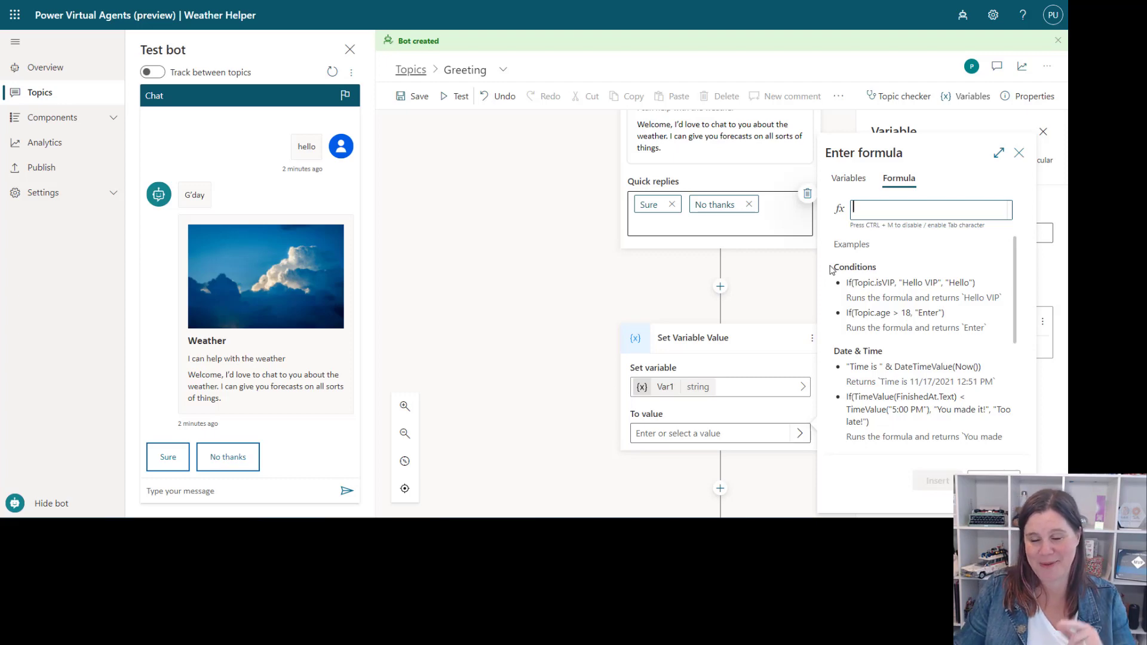
- Insert a condition branch above the Set Variable Value step
scroll(707, 294, down, 2)
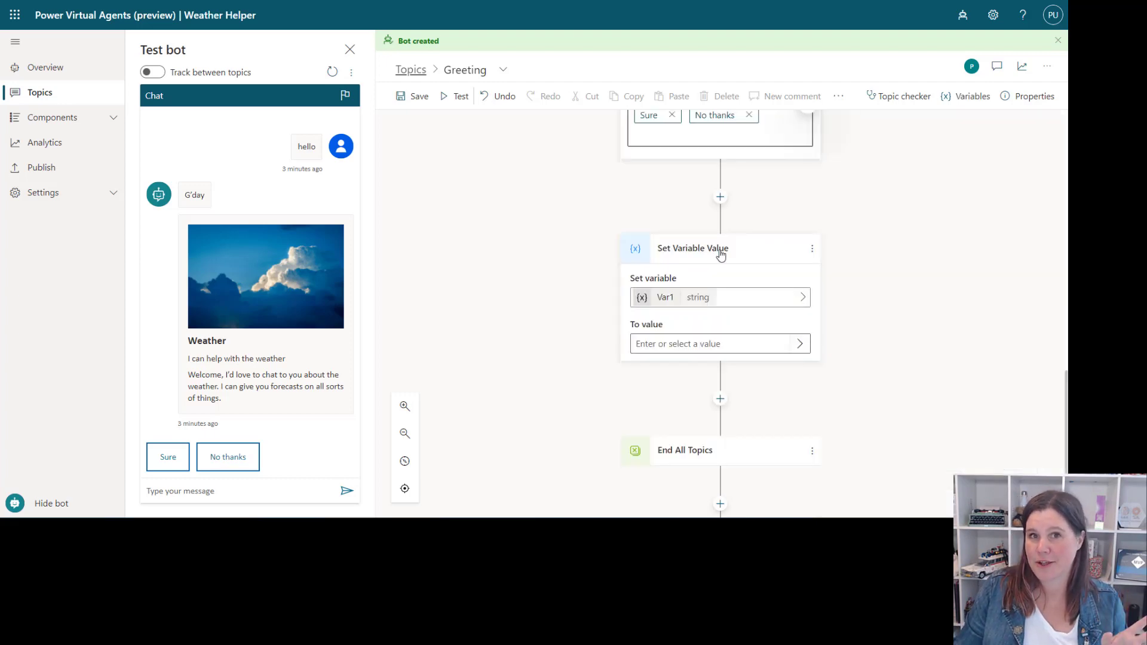
click(721, 197)
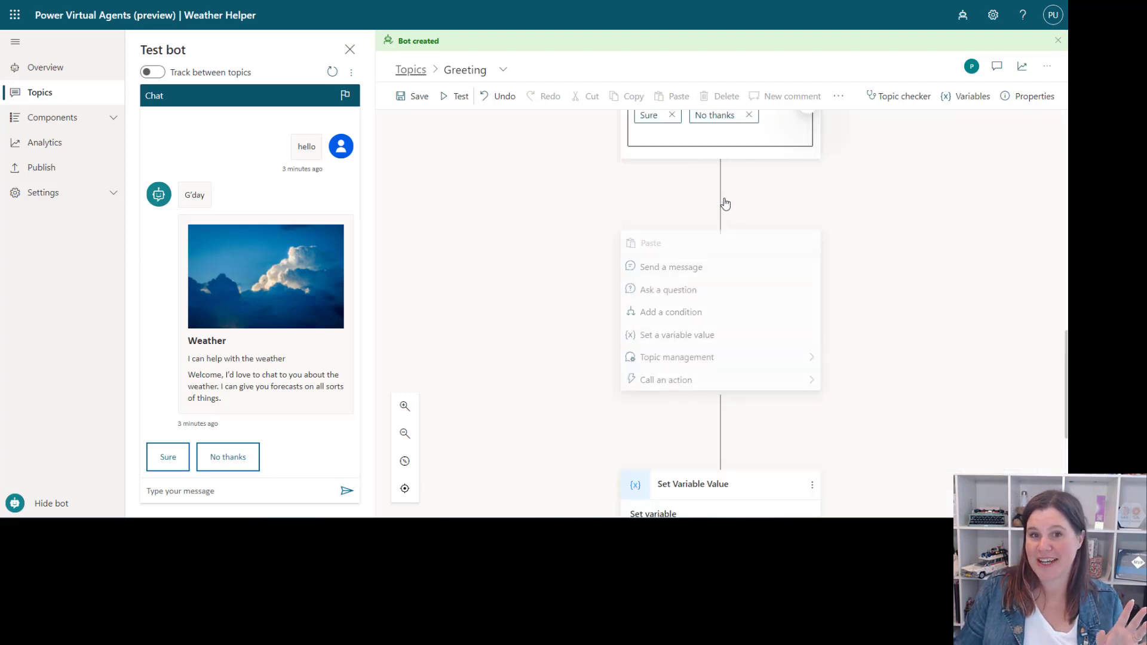
click(689, 315)
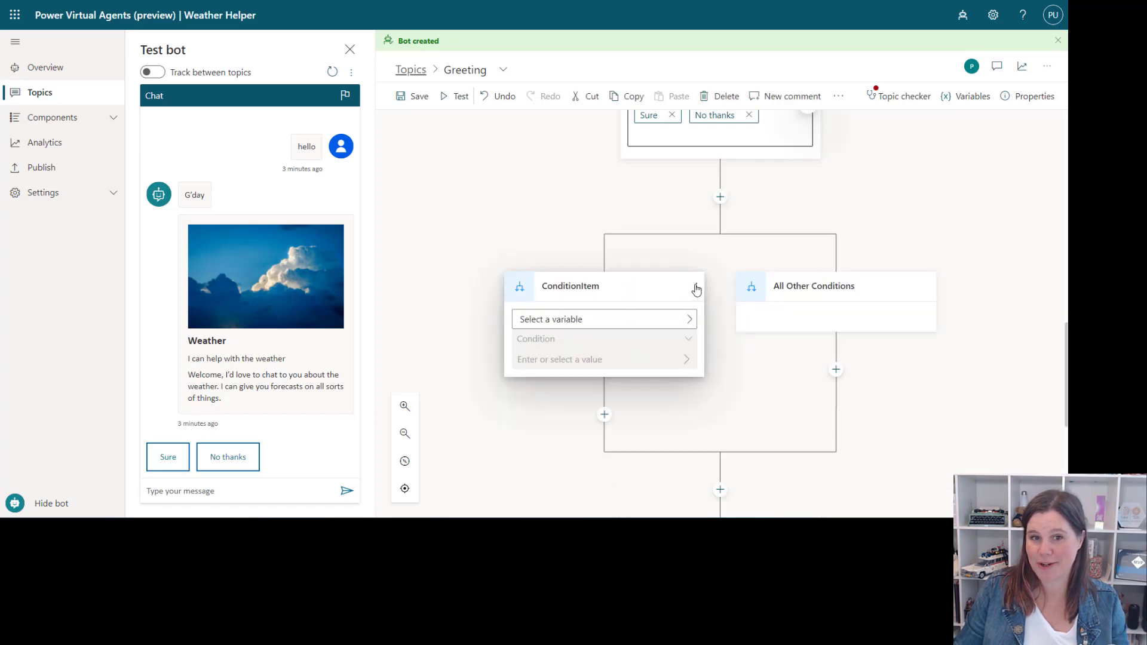
- Change the ConditionItem condition to a formula and bring up its Formula editor
click(696, 287)
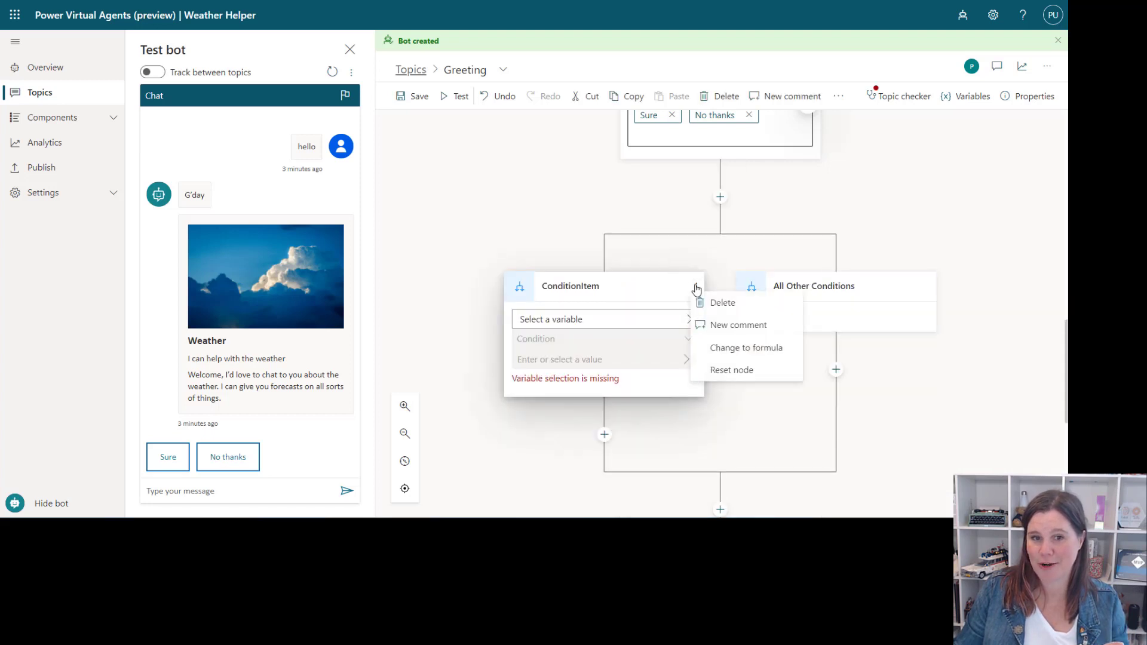
click(723, 349)
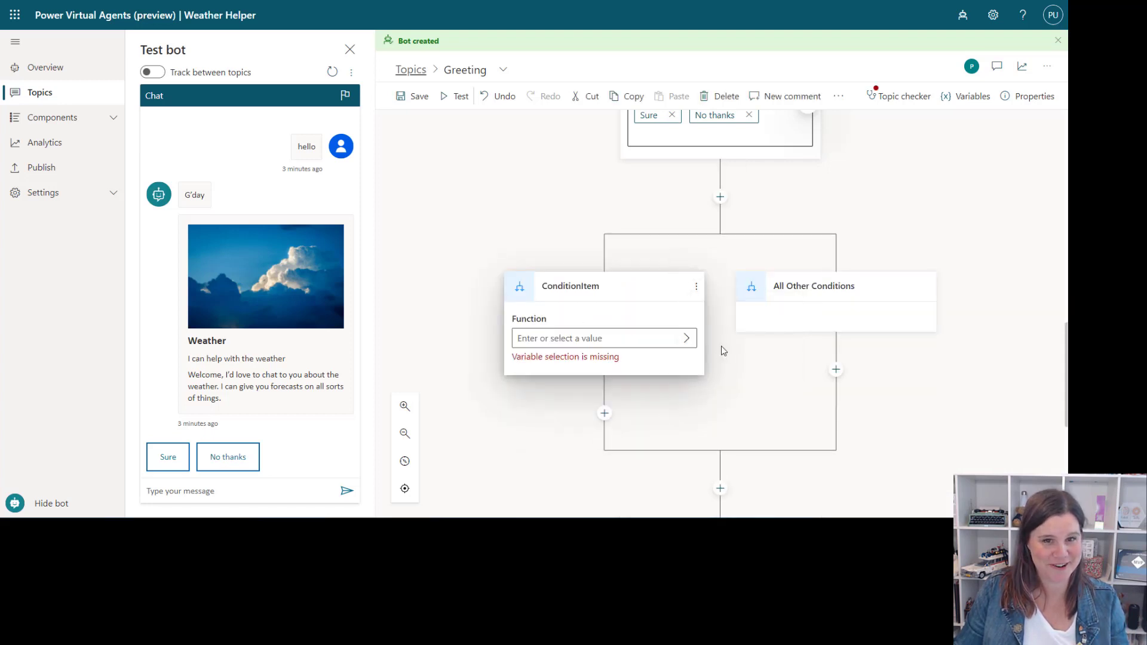
click(689, 338)
click(774, 316)
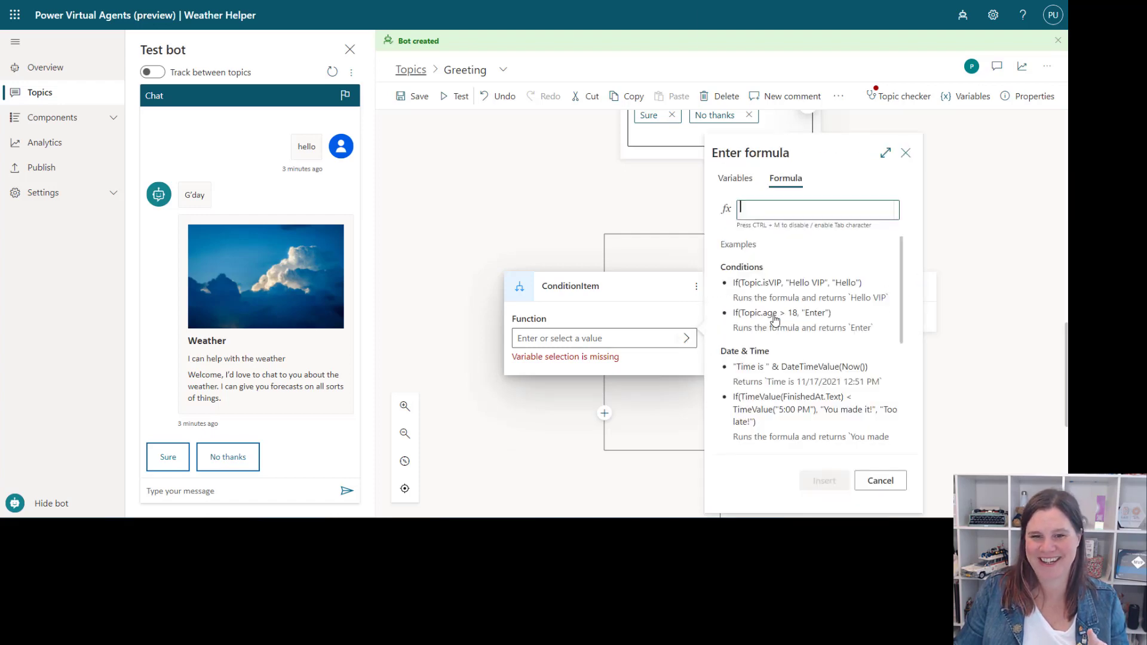
click(550, 235)
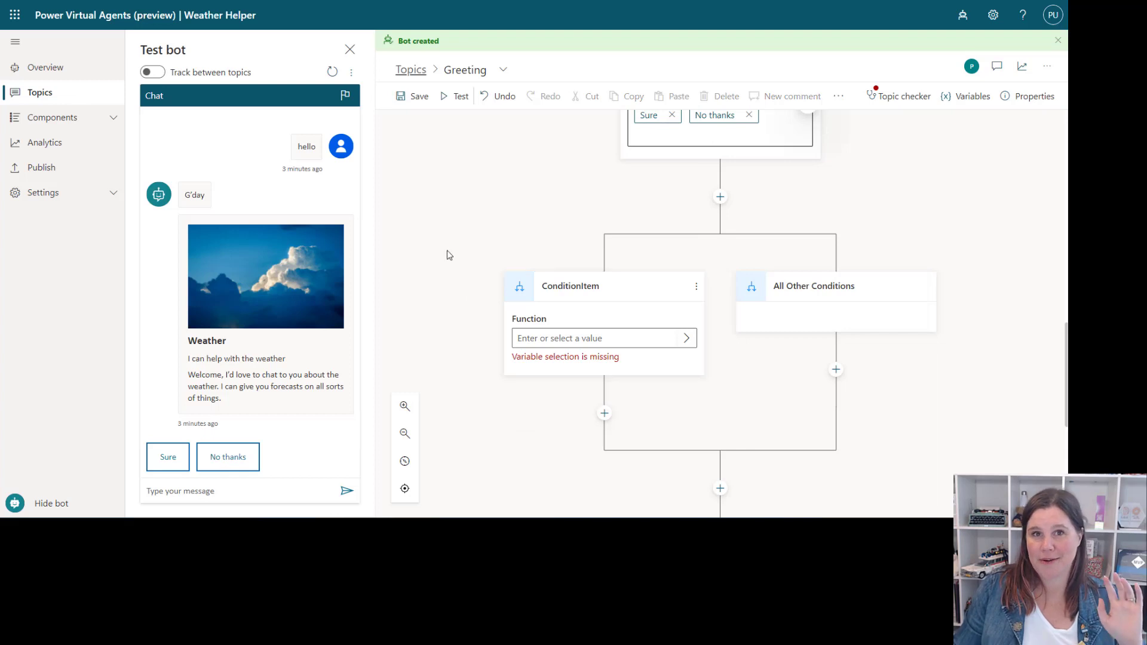